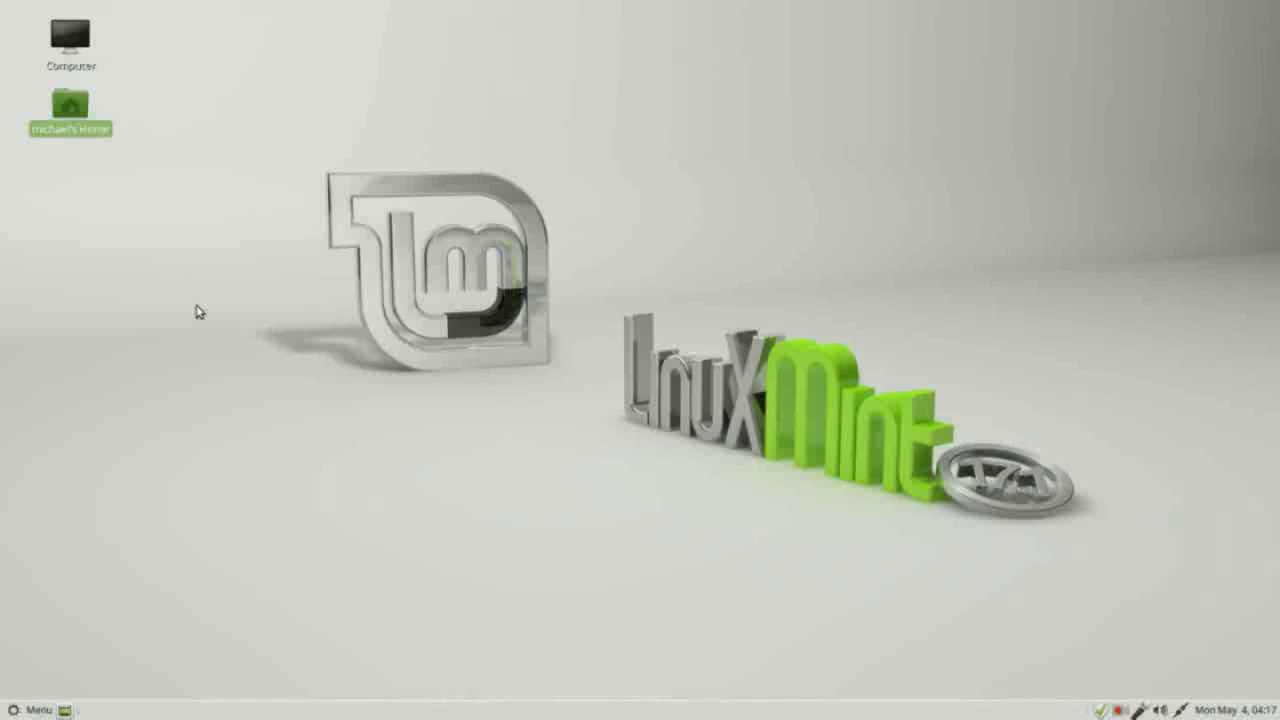
- Open Appearance Preferences on its Background tab from the desktop's right-click menu
right_click(197, 311)
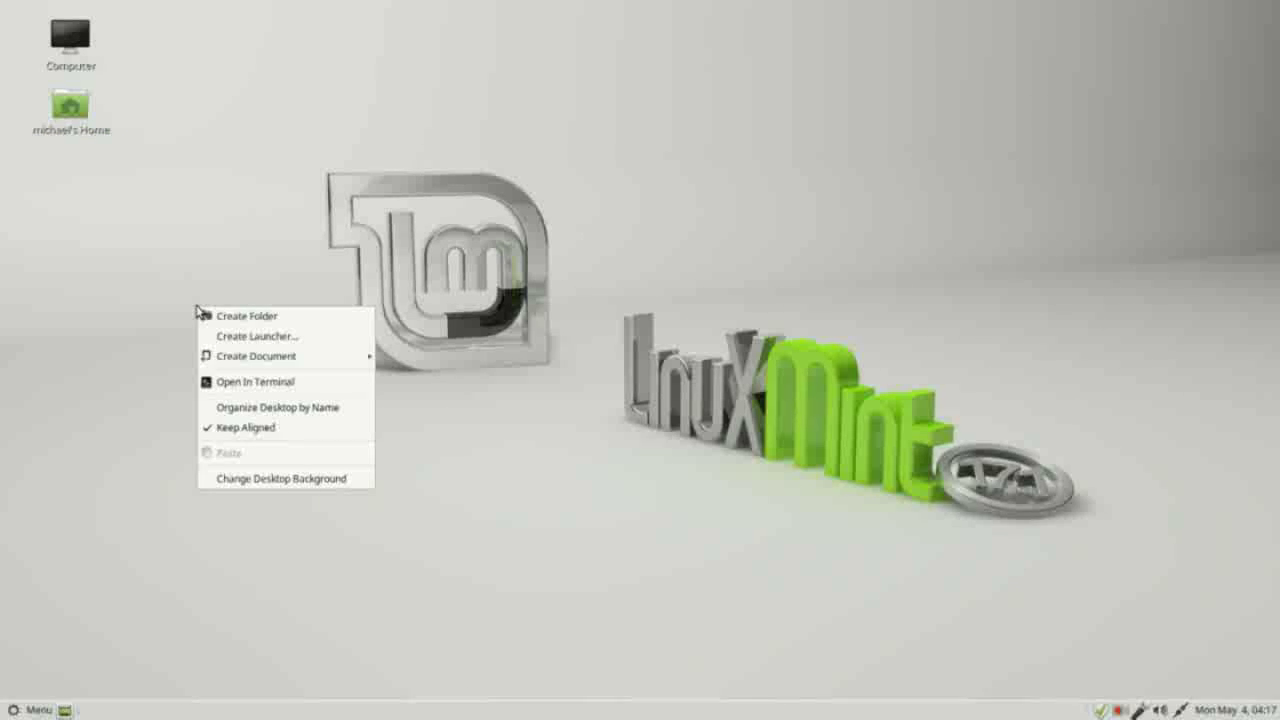
left_click(309, 479)
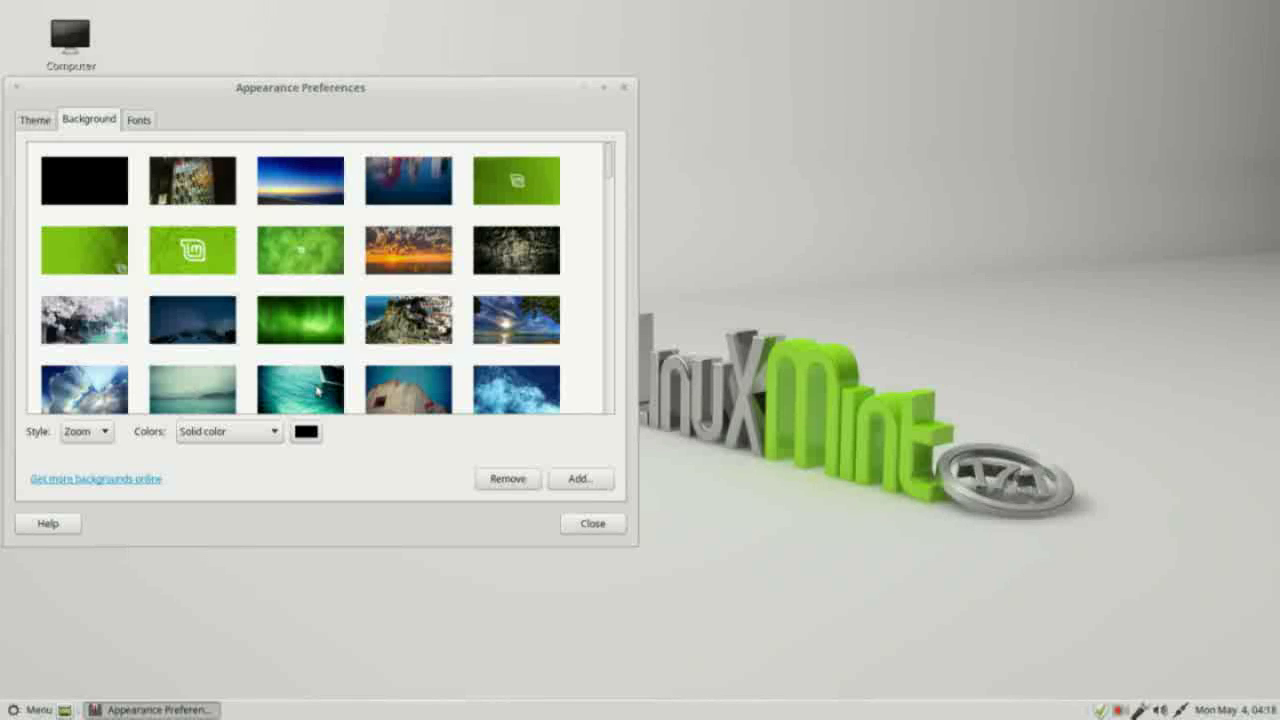
- Preview the sunset beach and skyscraper wallpapers, then return to the grey Linux Mint image
left_click(526, 330)
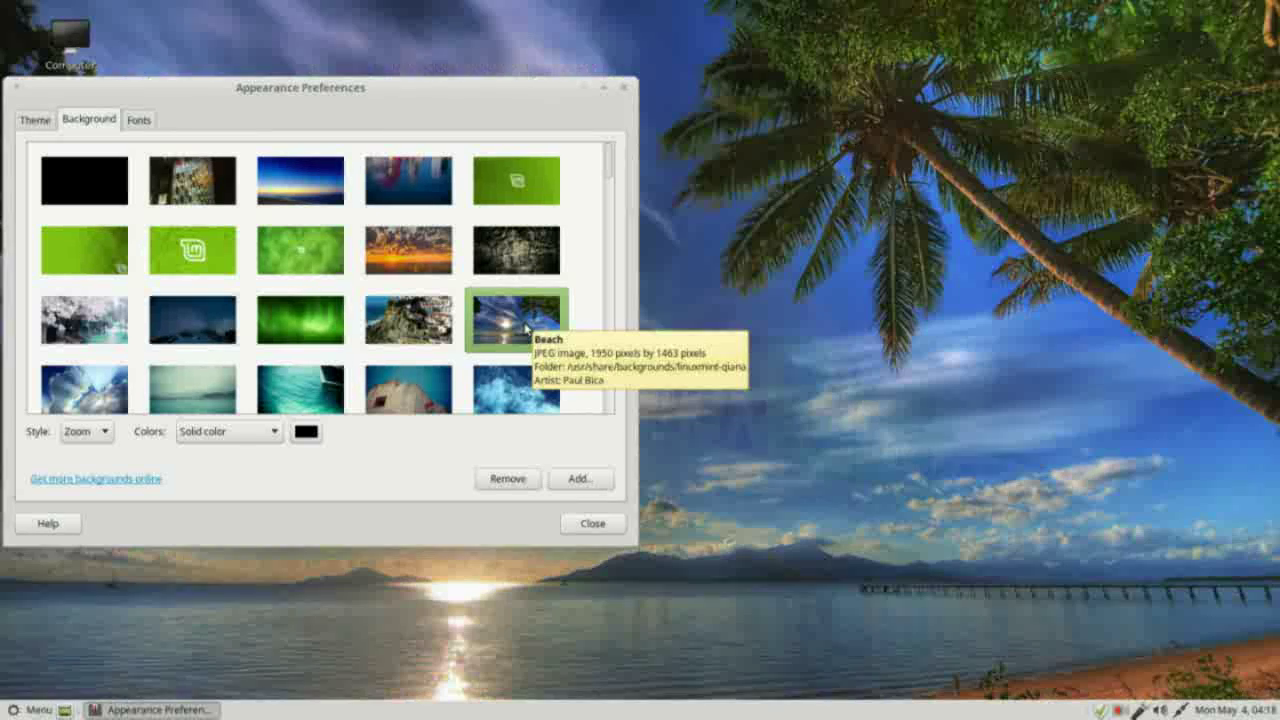
left_click_drag(608, 162, 651, 277)
left_click(516, 355)
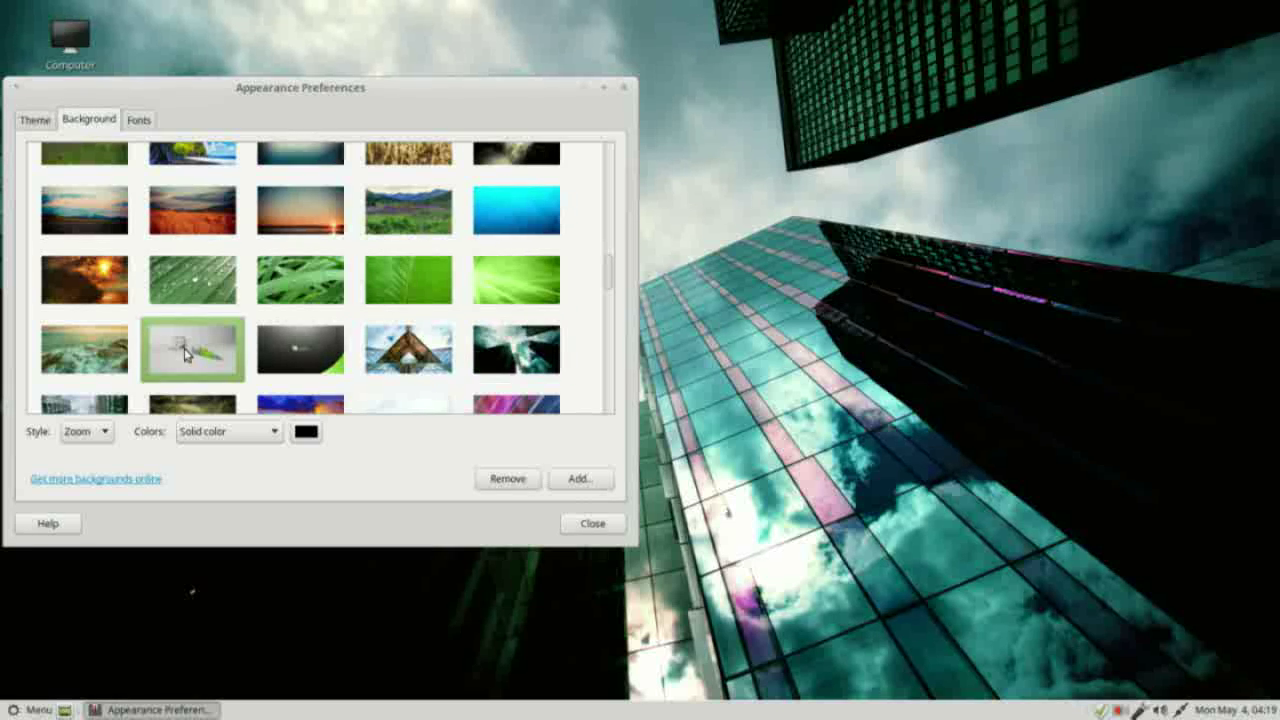
left_click(188, 355)
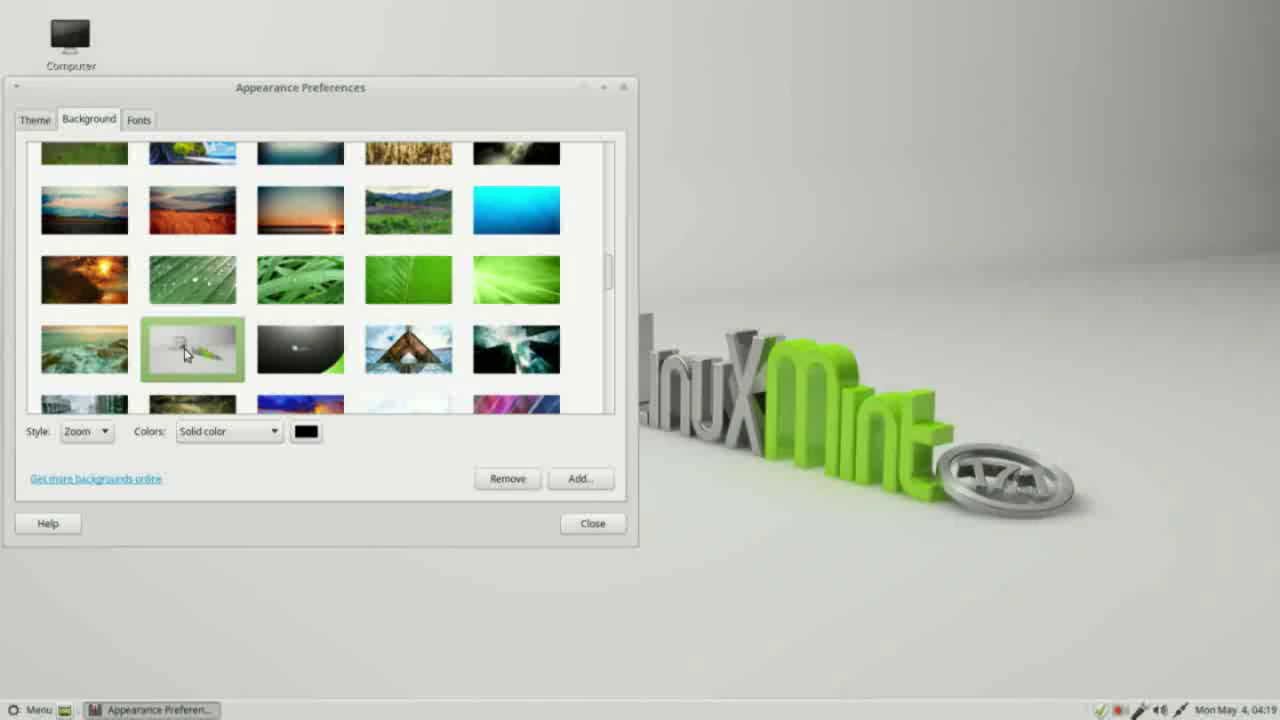
left_click(128, 485)
- In the background colour picker, adjust hue, red amount and brightness to bright red #EF0C0C
left_click(306, 433)
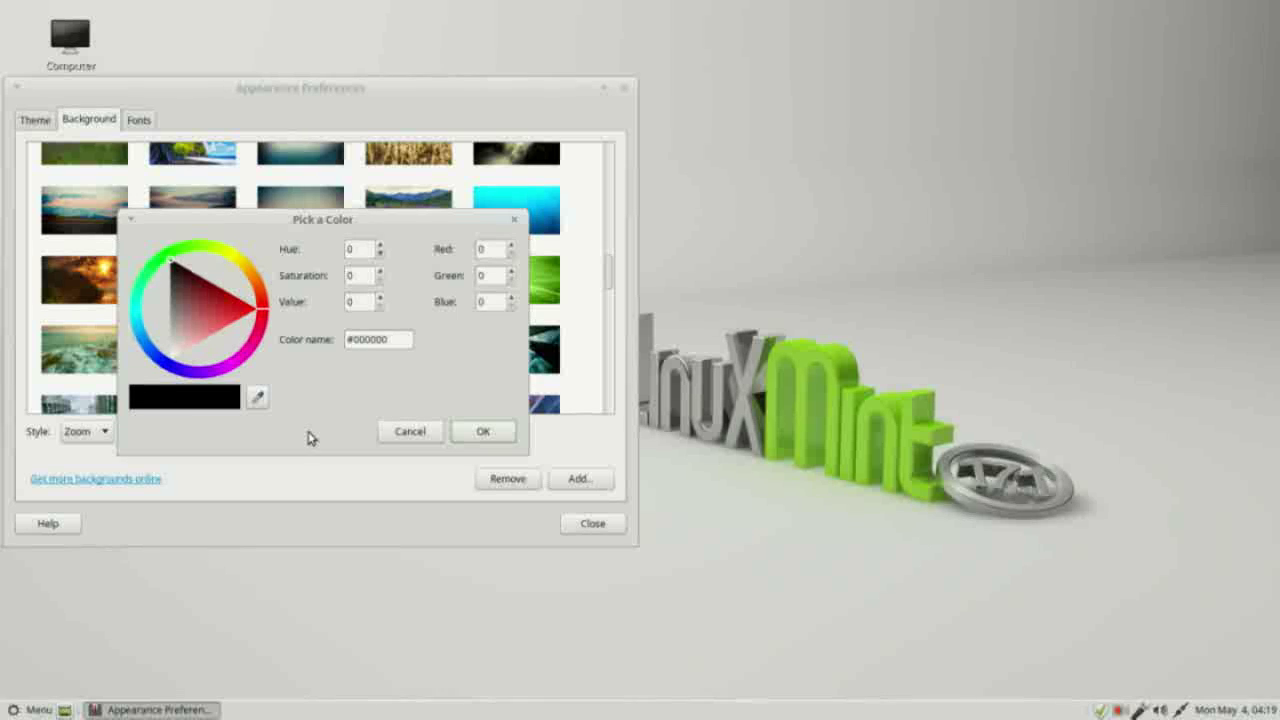
left_click(380, 245)
left_click(380, 251)
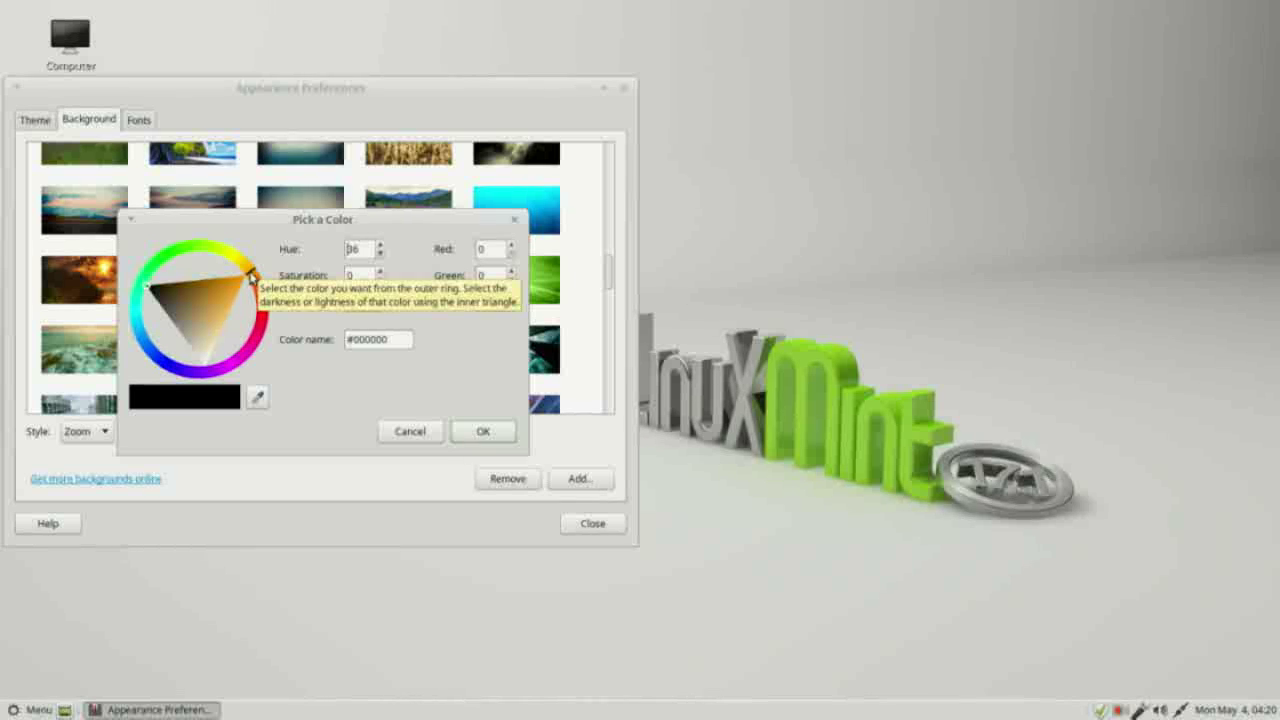
left_click_drag(250, 268, 272, 306)
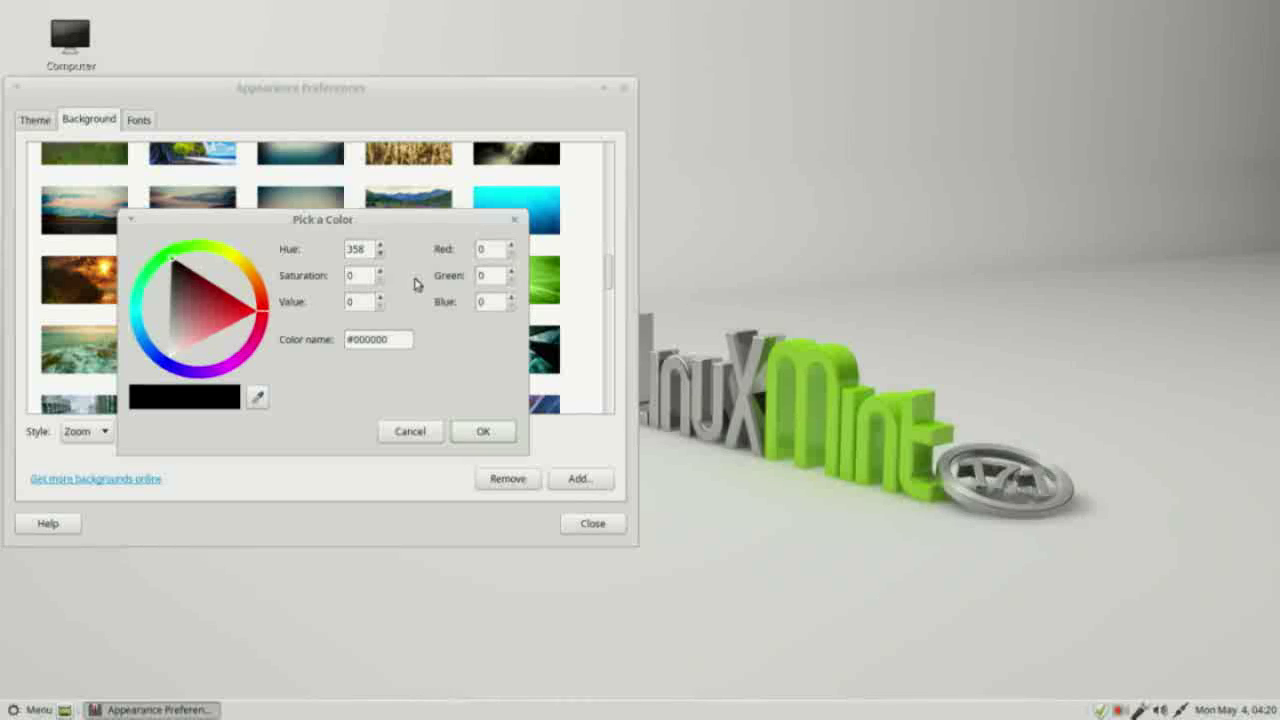
left_click(511, 246)
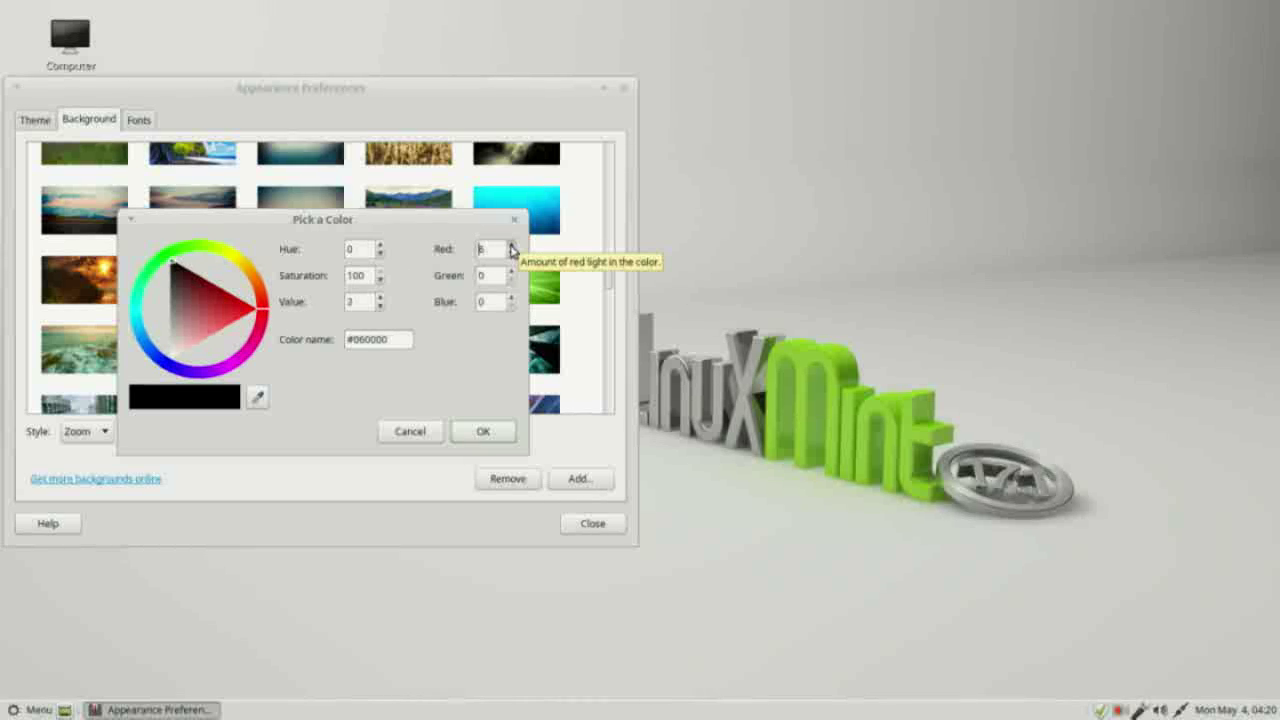
left_click_drag(511, 246, 511, 249)
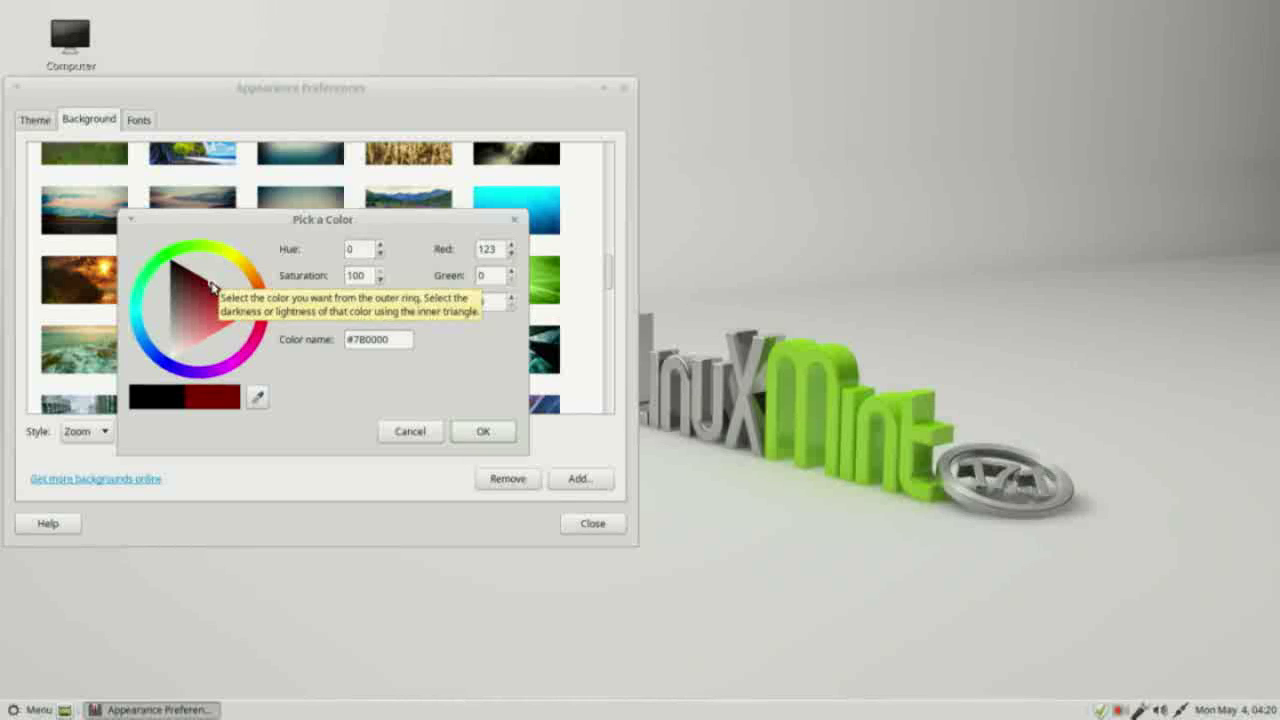
left_click_drag(213, 287, 244, 309)
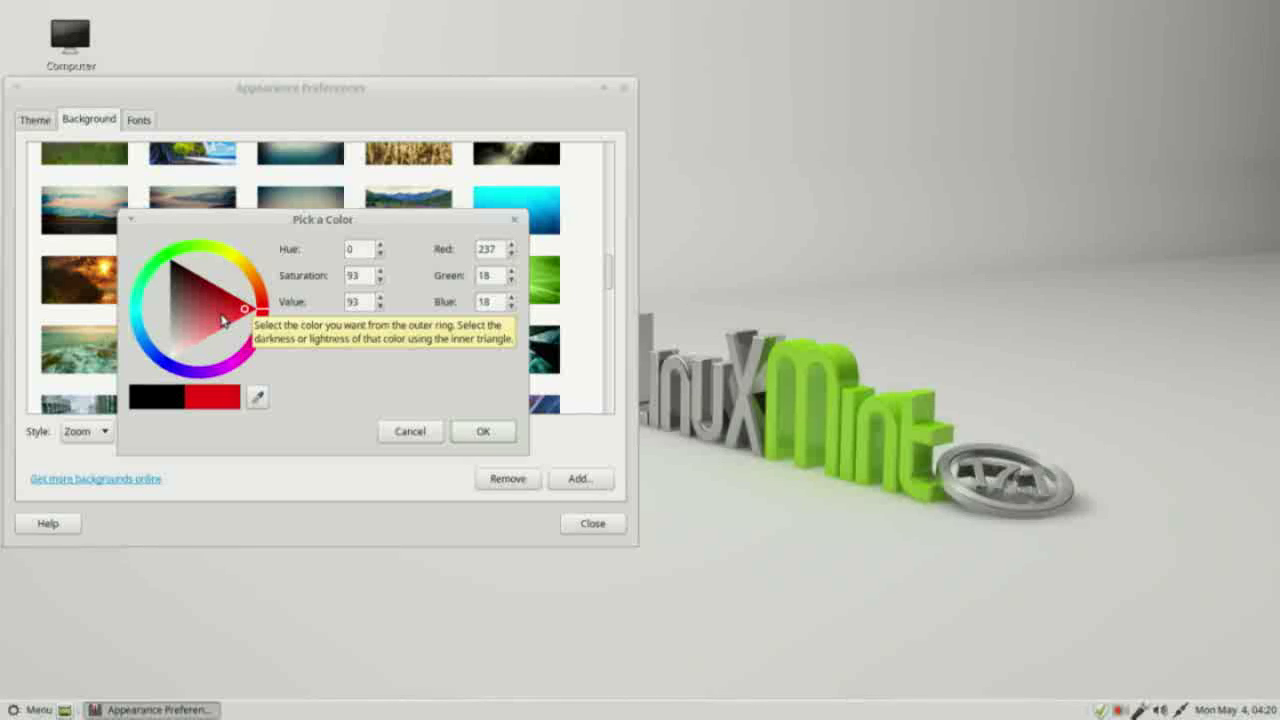
mouse_move(222, 319)
left_mouse_down()
mouse_move(208, 312)
mouse_move(215, 296)
left_mouse_up()
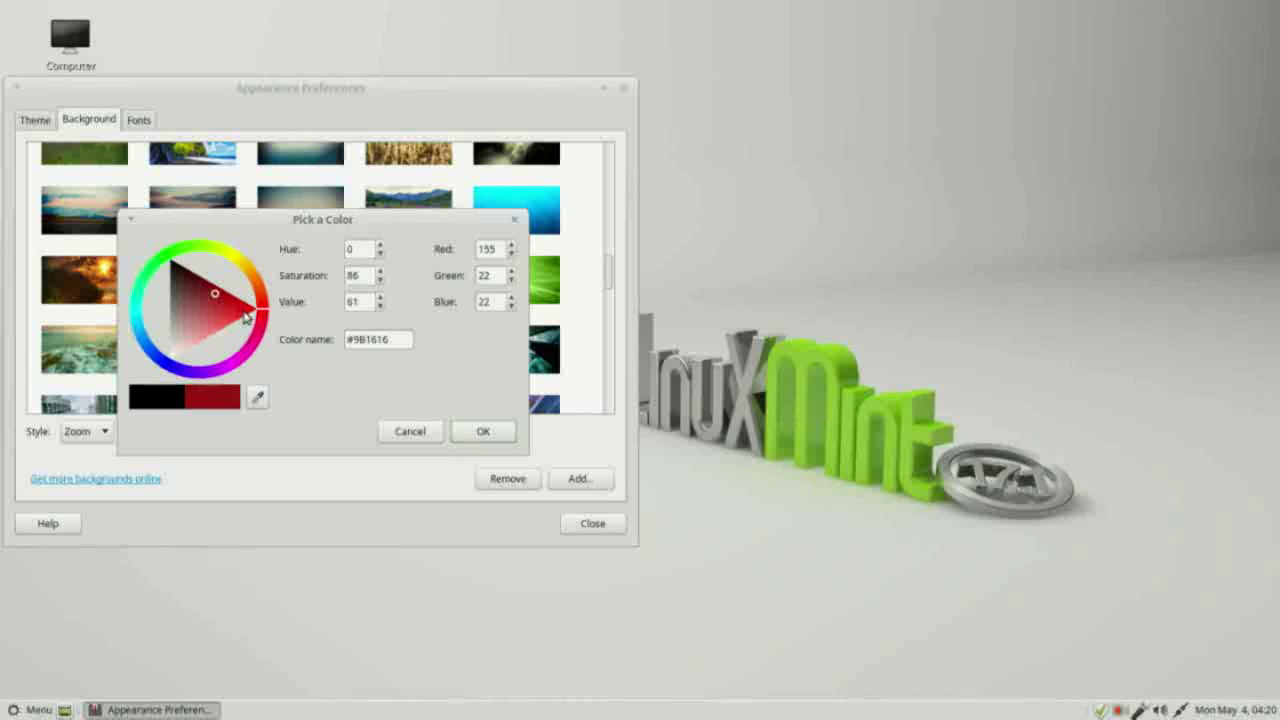
left_click(247, 311)
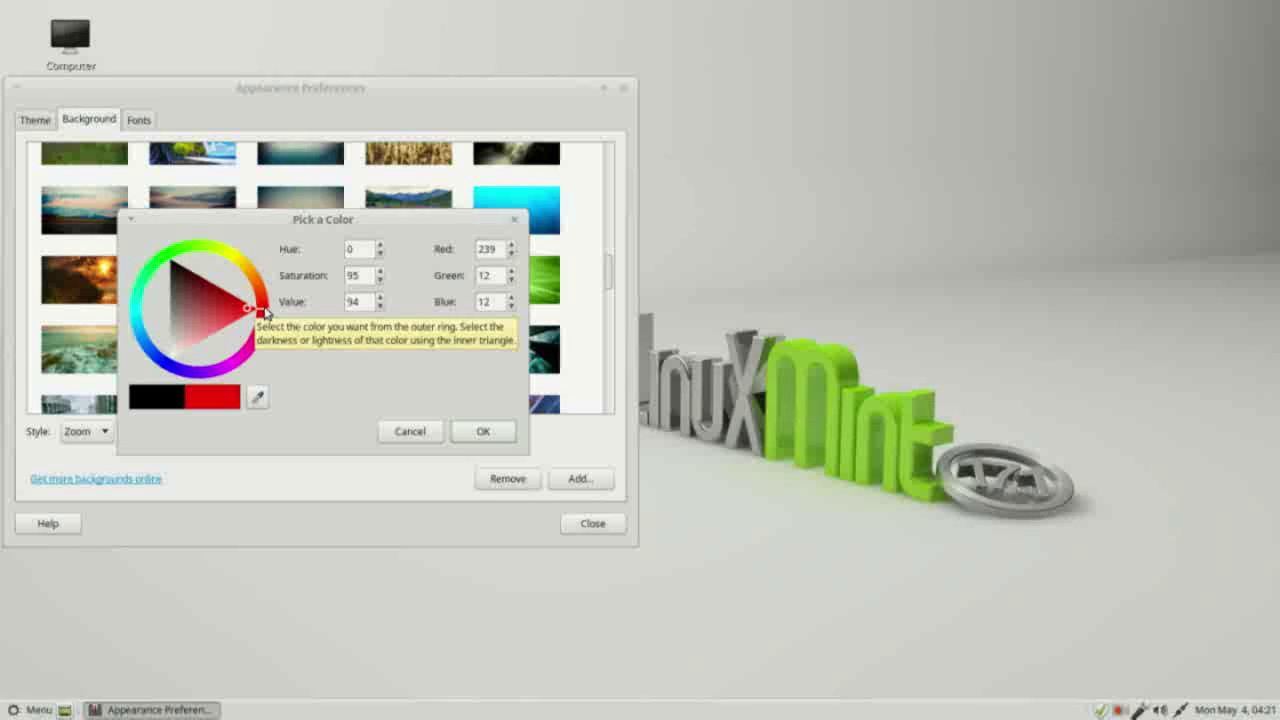
- Swing the hue through blue to green and settle on dark green #17442C
left_click_drag(265, 313, 132, 266)
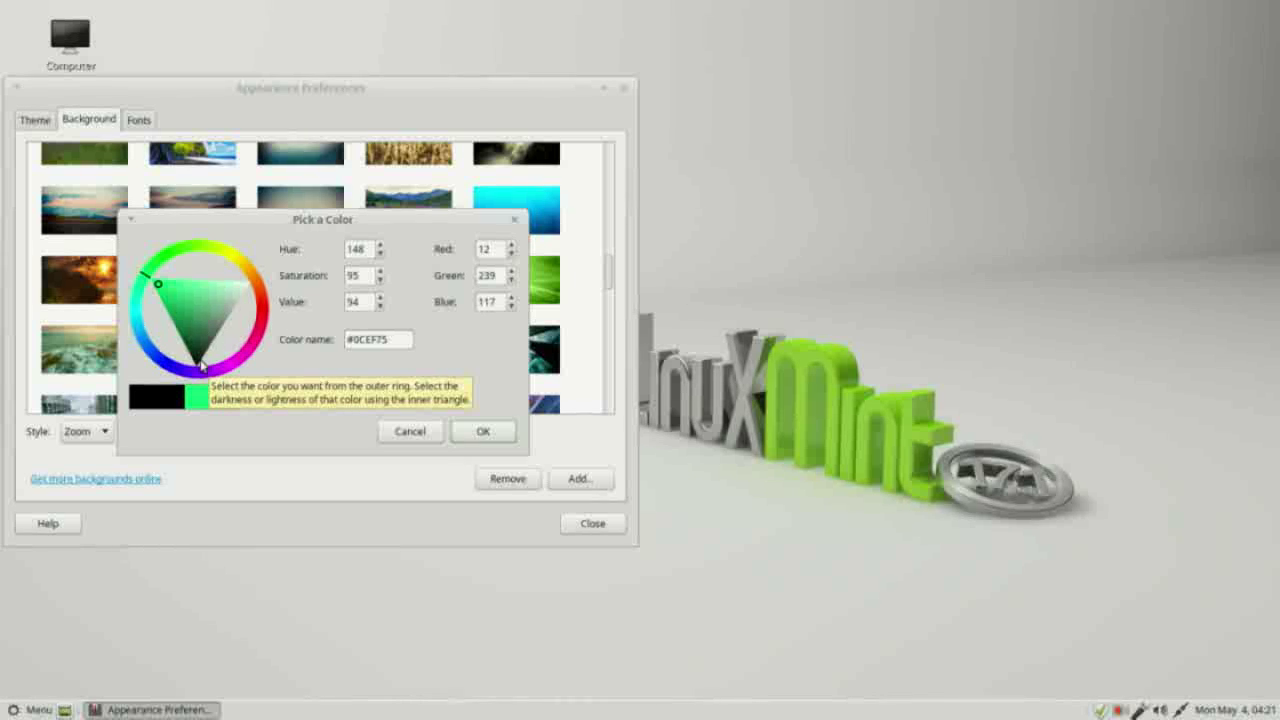
mouse_move(160, 289)
left_mouse_down()
mouse_move(229, 289)
mouse_move(217, 286)
mouse_move(193, 344)
left_mouse_up()
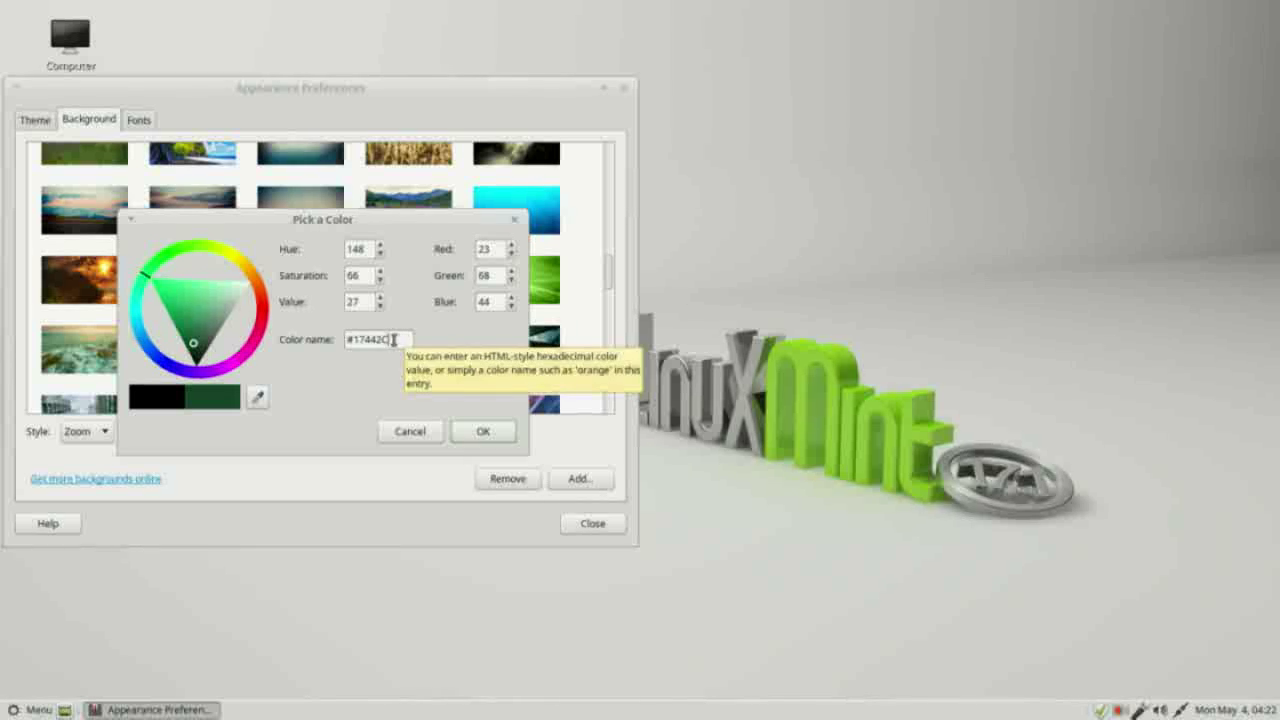
- Try colour names orange and cornflowerblue, ending on papayawhip (#FFEFD5)
left_click_drag(393, 341, 346, 336)
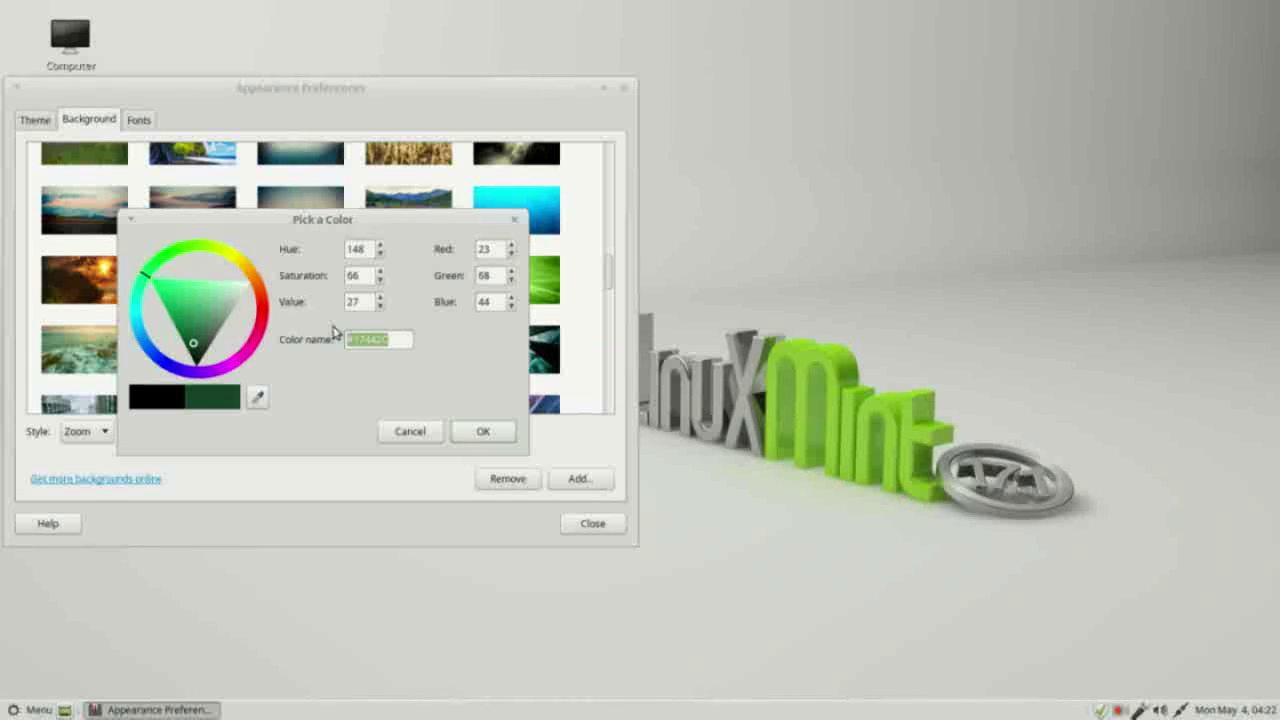
type("orange")
key("Return")
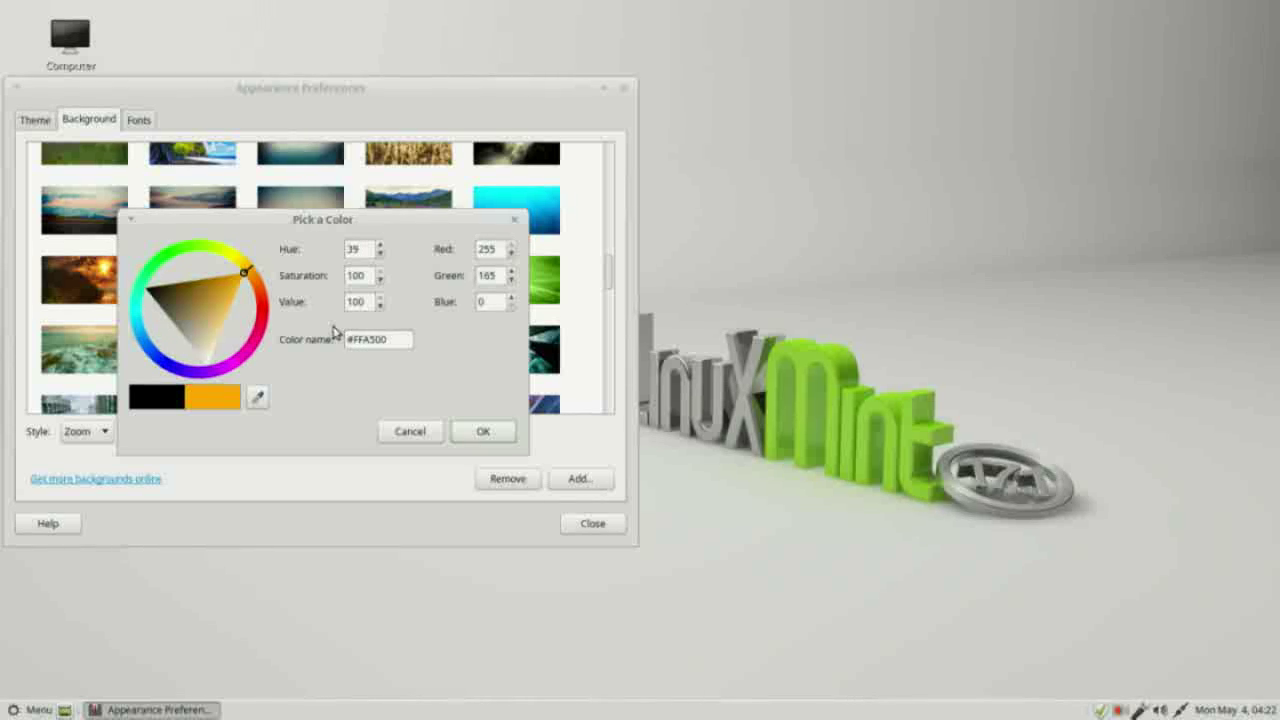
key("ctrl+a")
type("cornflowerblue")
key("Return")
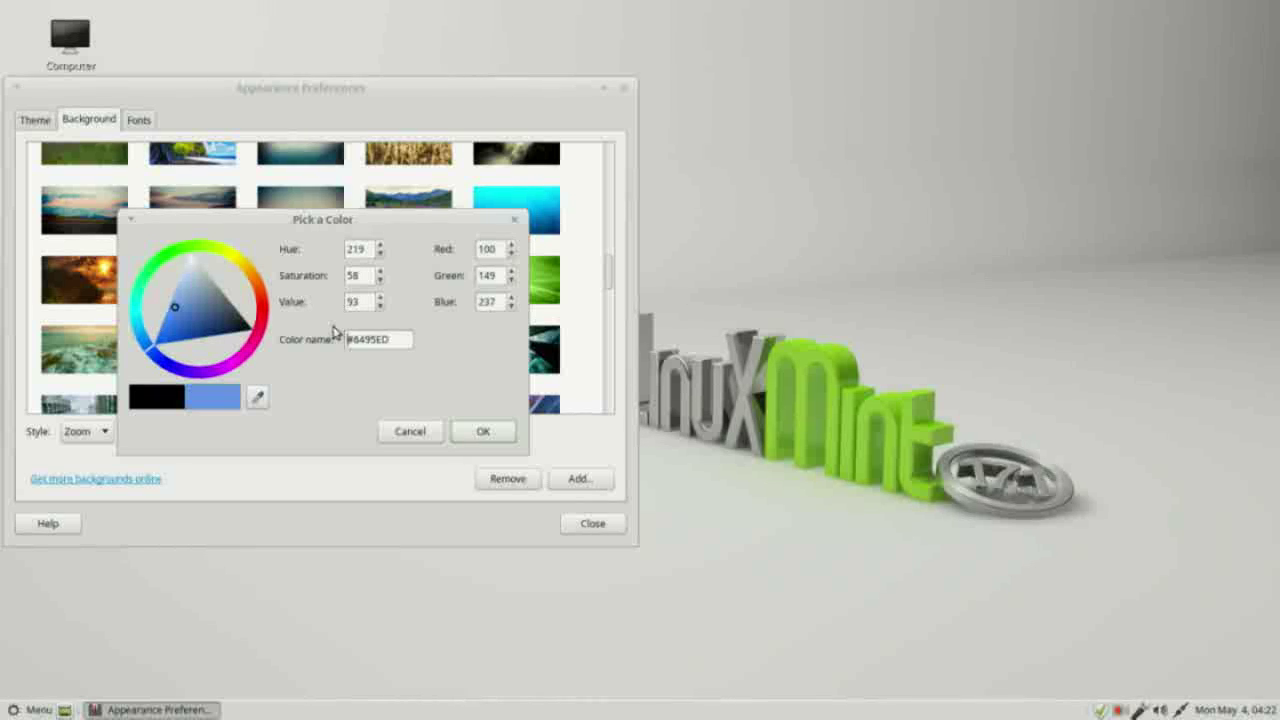
key("ctrl+a")
key("BackSpace")
type("papayawhip")
key("Return")
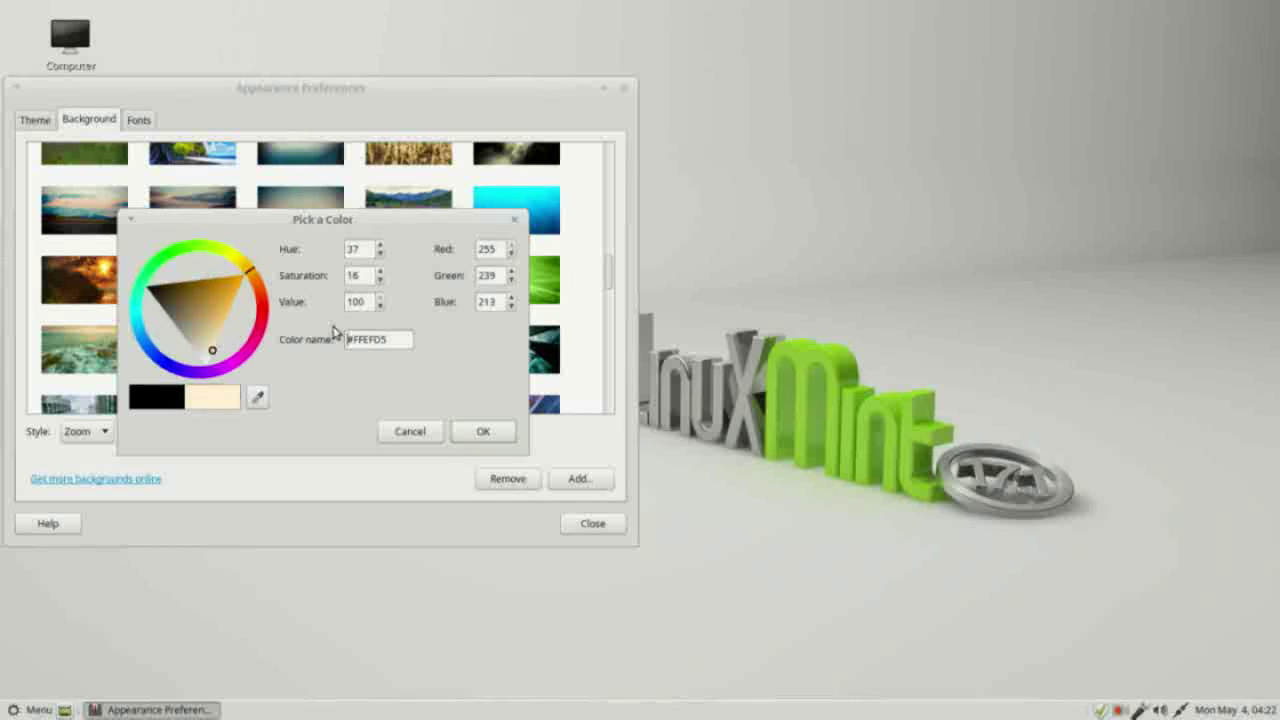
- Accept the cream colour, then choose No Desktop Background for a plain black desktop
left_click(466, 435)
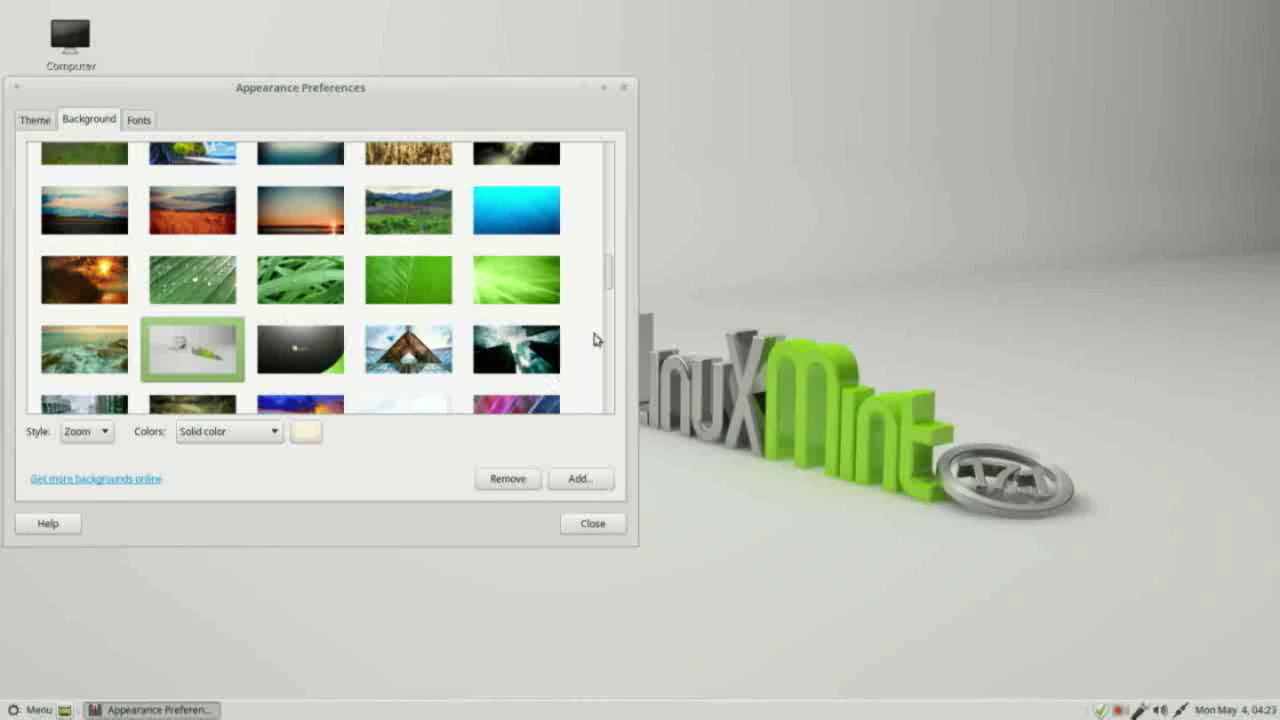
scroll(613, 293, "up", 1)
left_click_drag(613, 293, 606, 171)
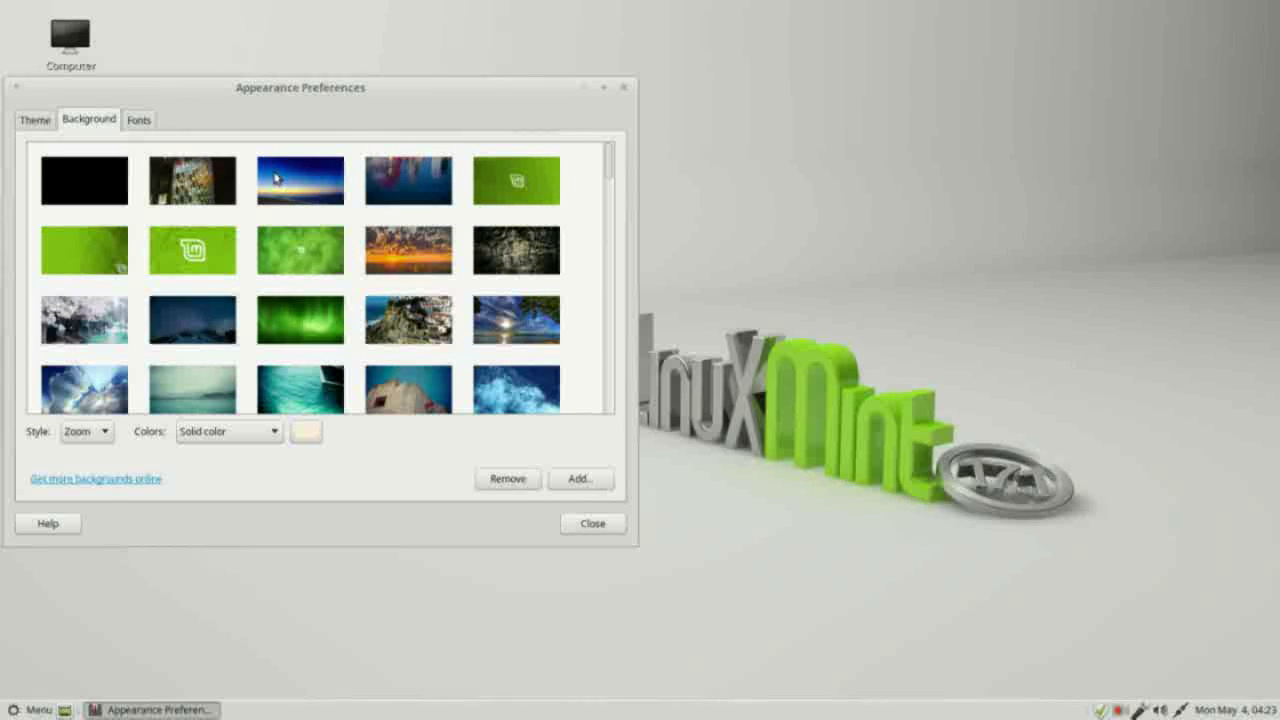
left_click(96, 177)
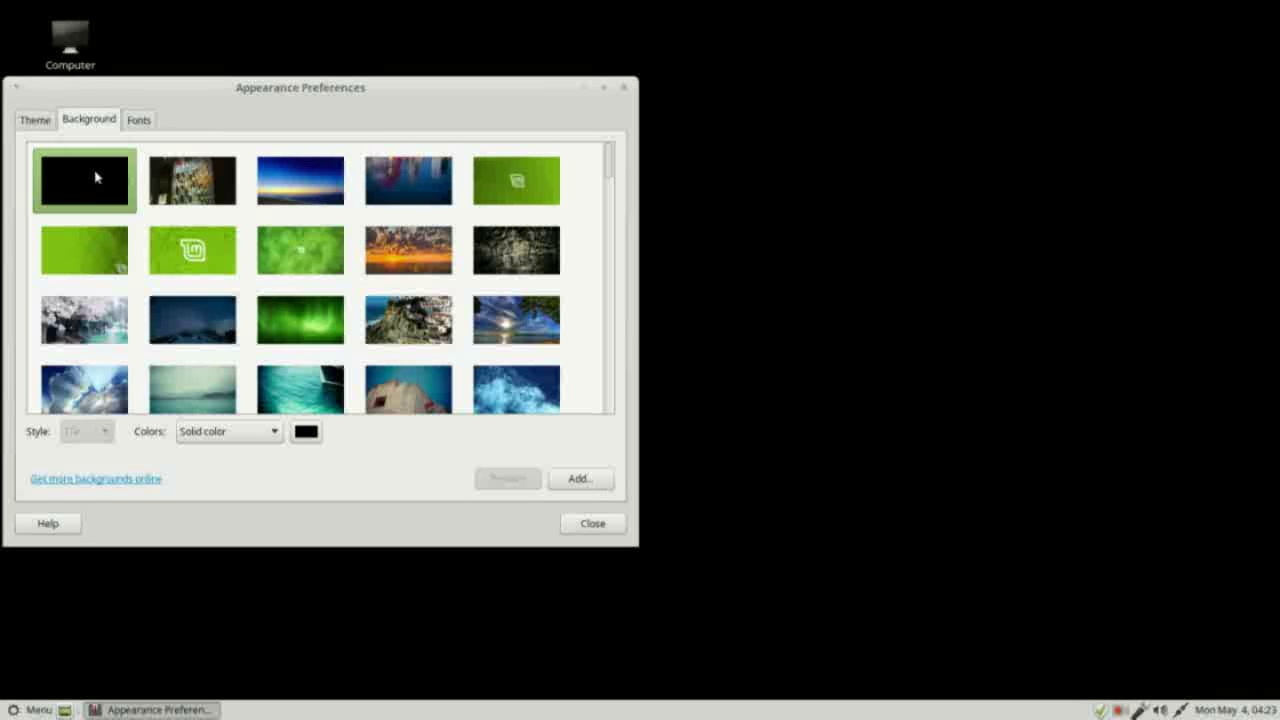
- Make the solid background colour cornflowerblue (#6495ED) by entering its colour name
left_click(306, 433)
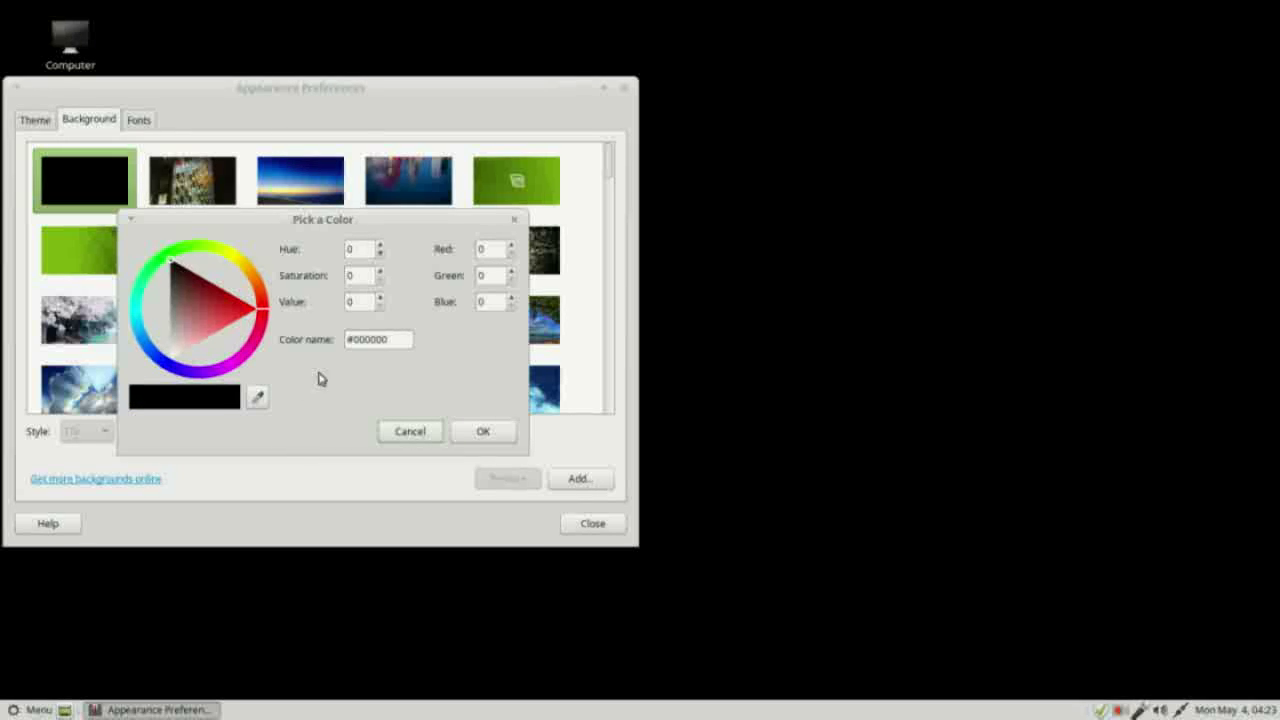
left_click_drag(400, 339, 337, 332)
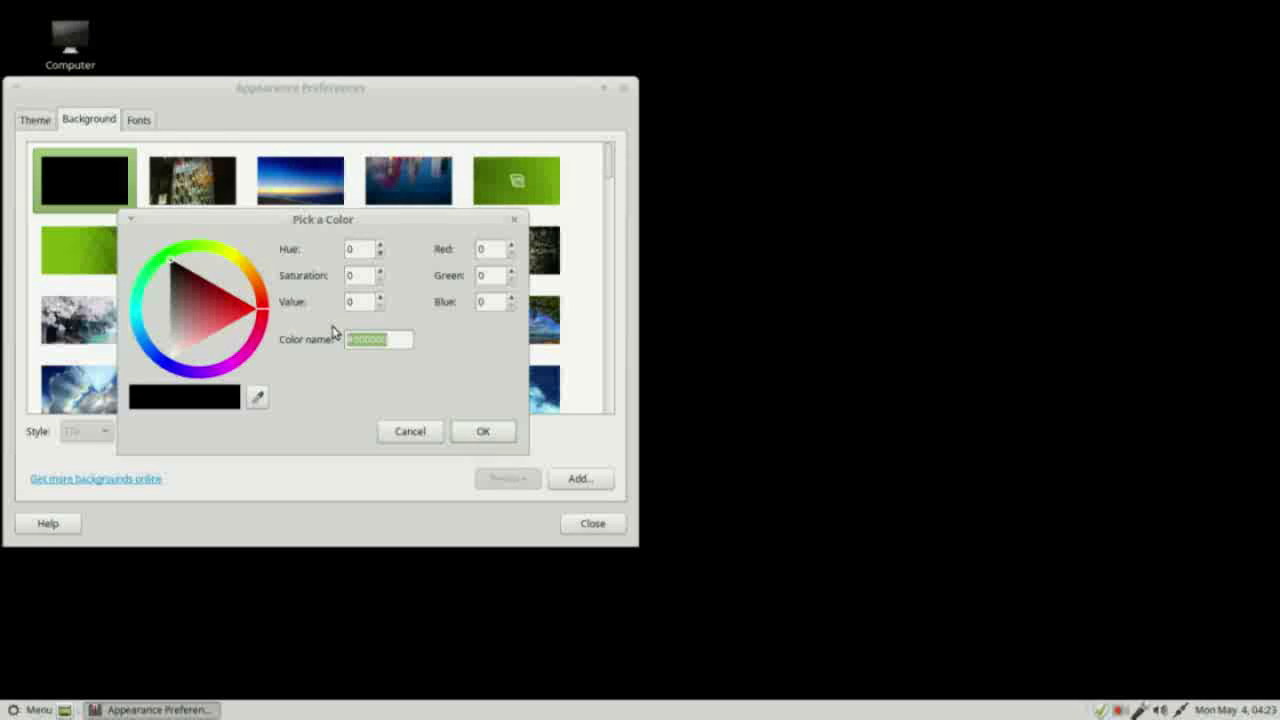
type("cornflo")
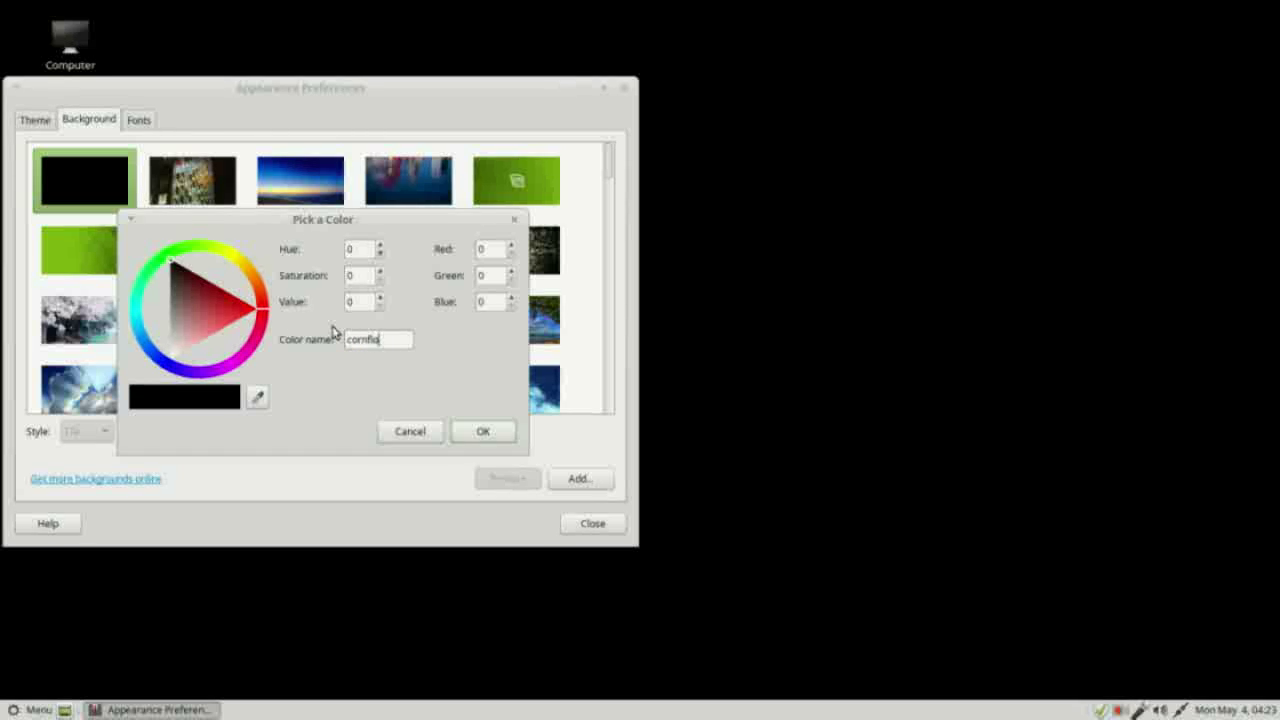
type("werblue")
key("Return")
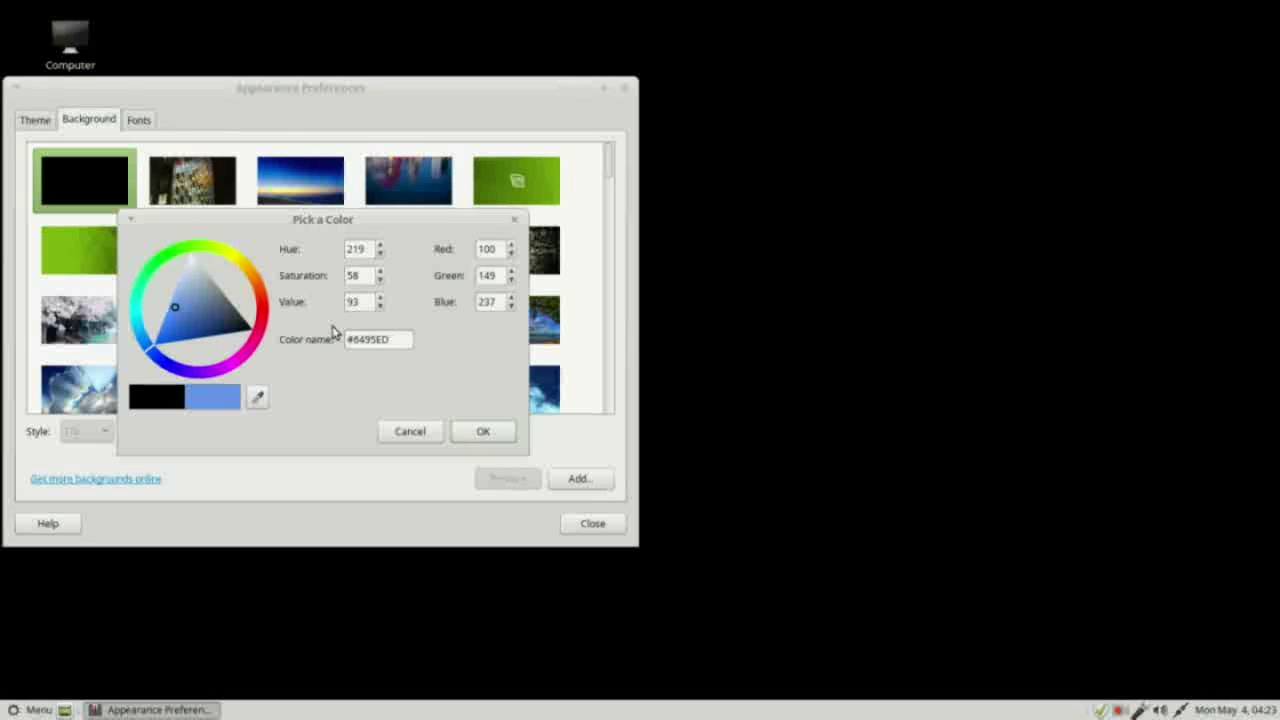
left_click(485, 434)
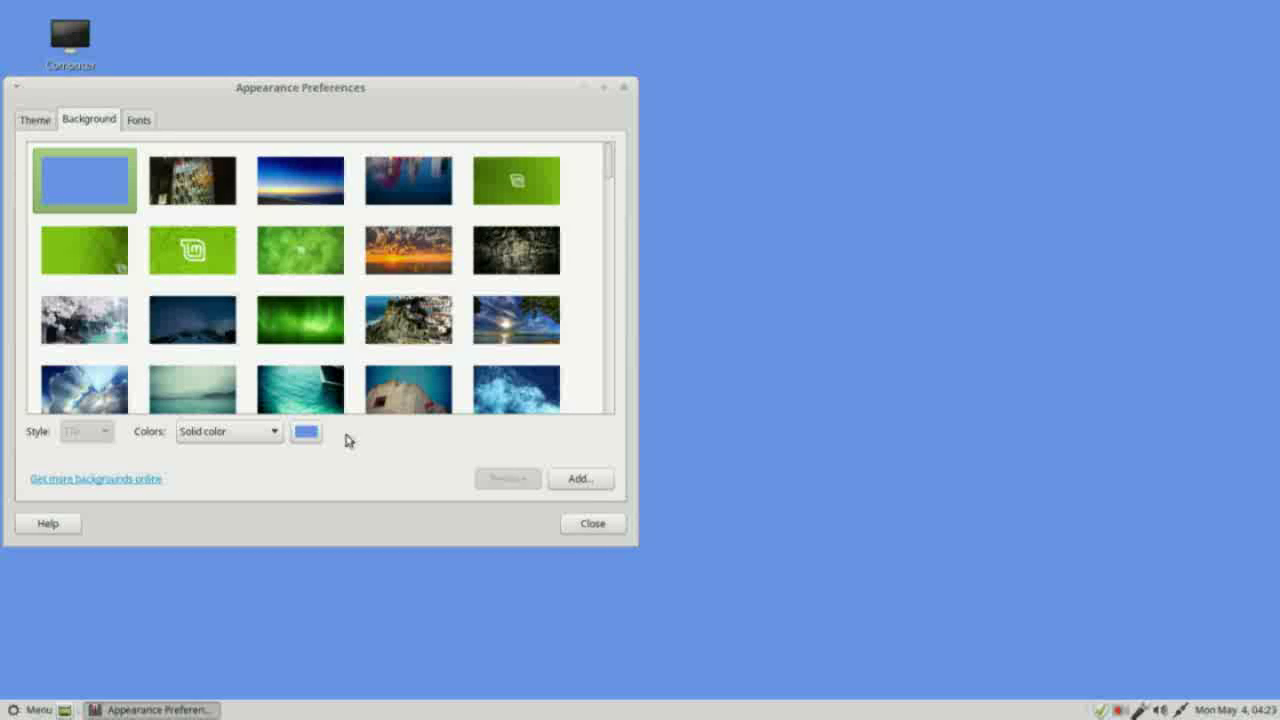
- Eyedrop a bright red #FF0010 from the screen as the background colour
left_click(306, 434)
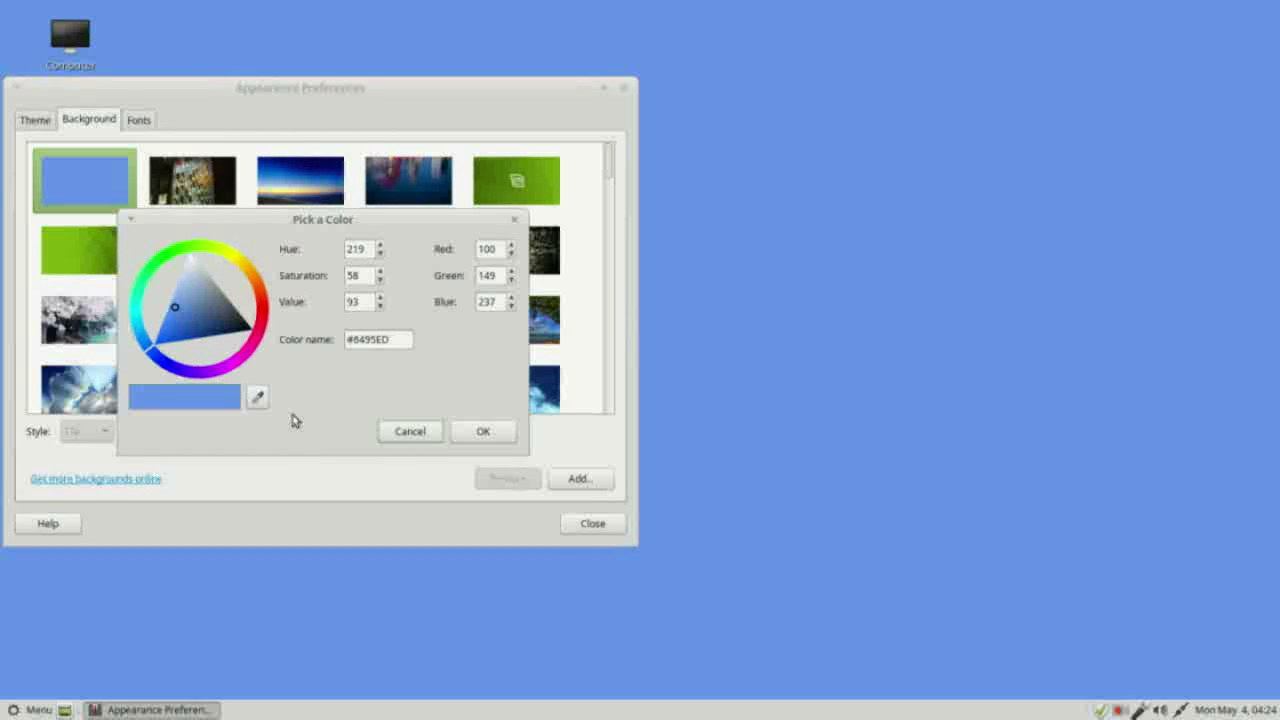
left_click(259, 399)
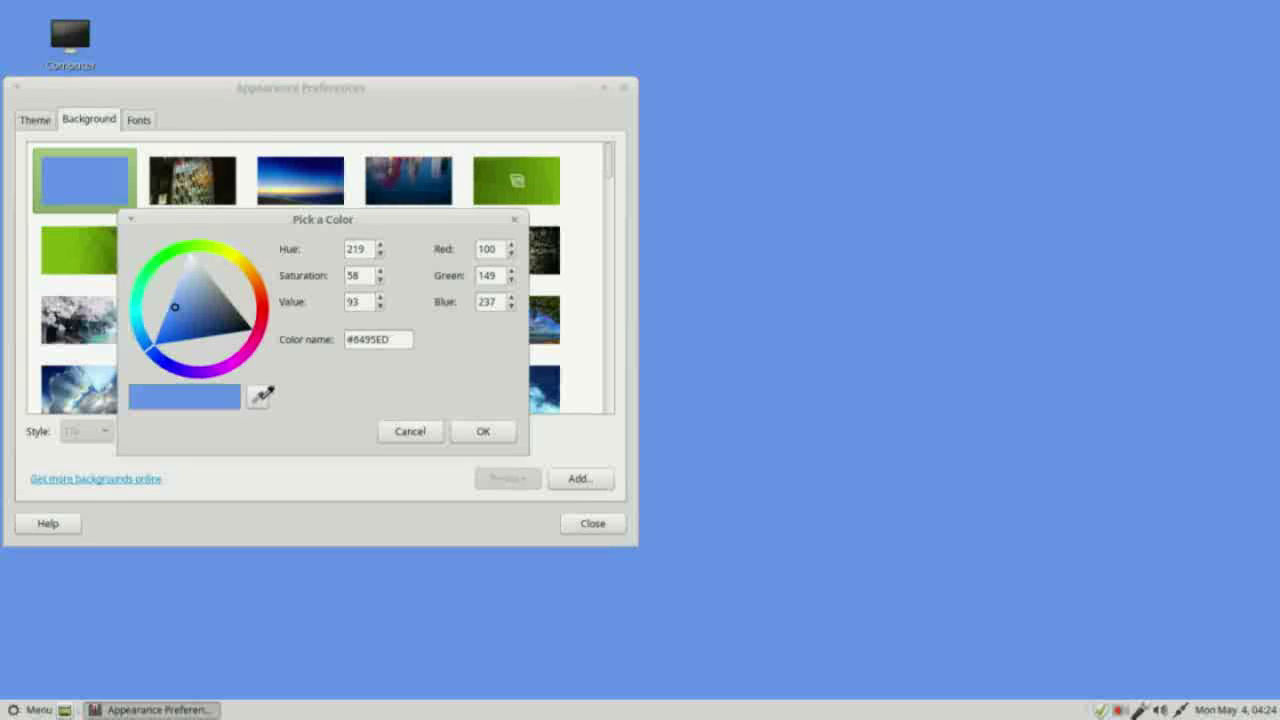
left_click(263, 313)
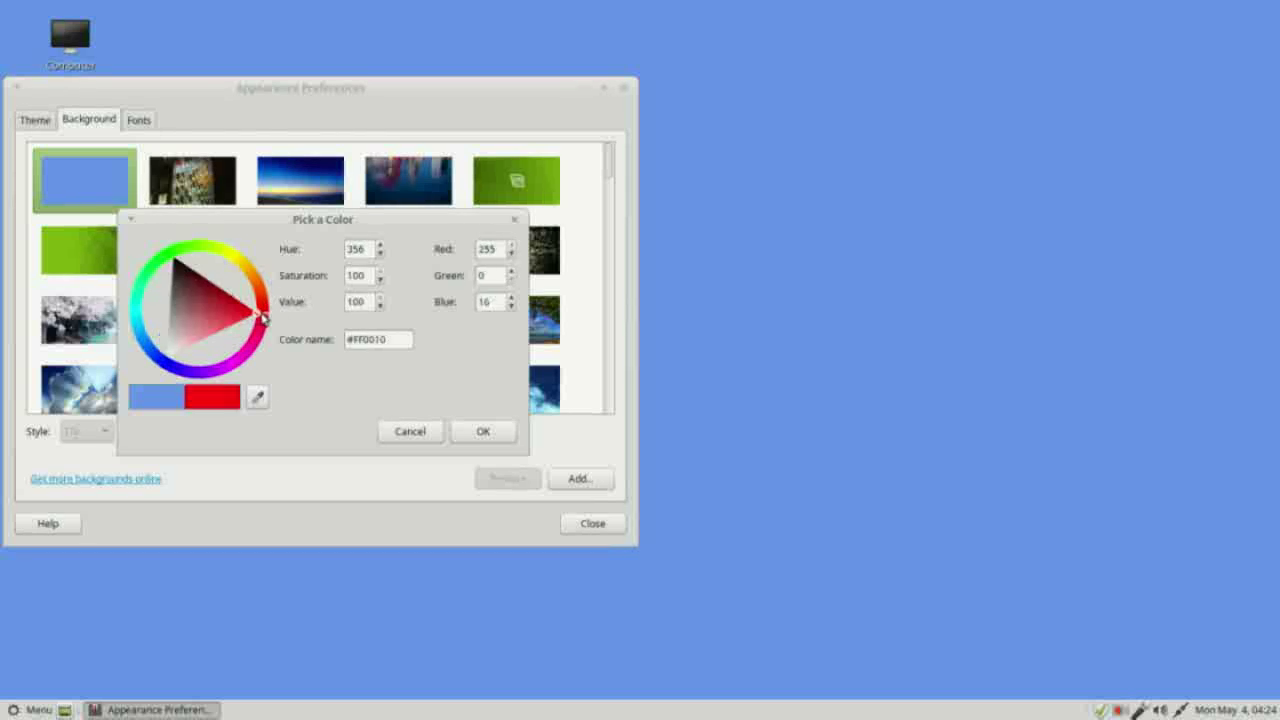
left_click(483, 431)
- Sample a blue from a wallpaper thumbnail as the background colour
left_click(313, 435)
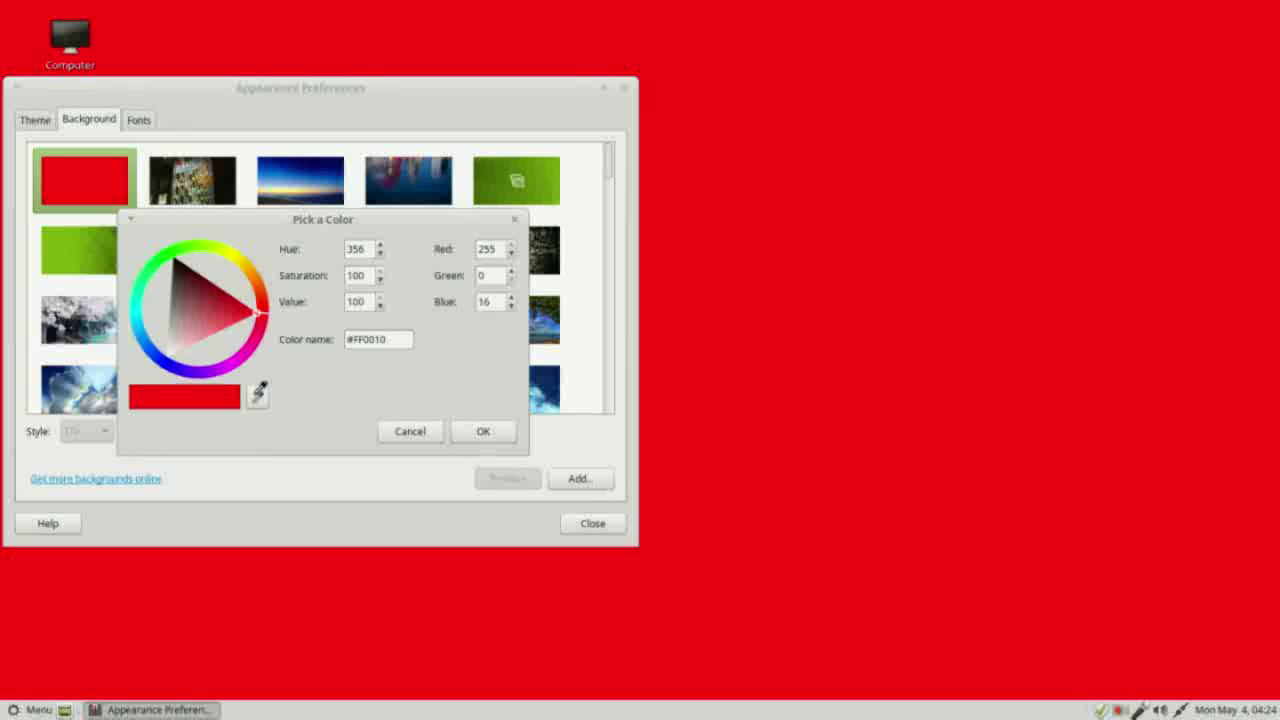
left_click(258, 393)
left_click(550, 328)
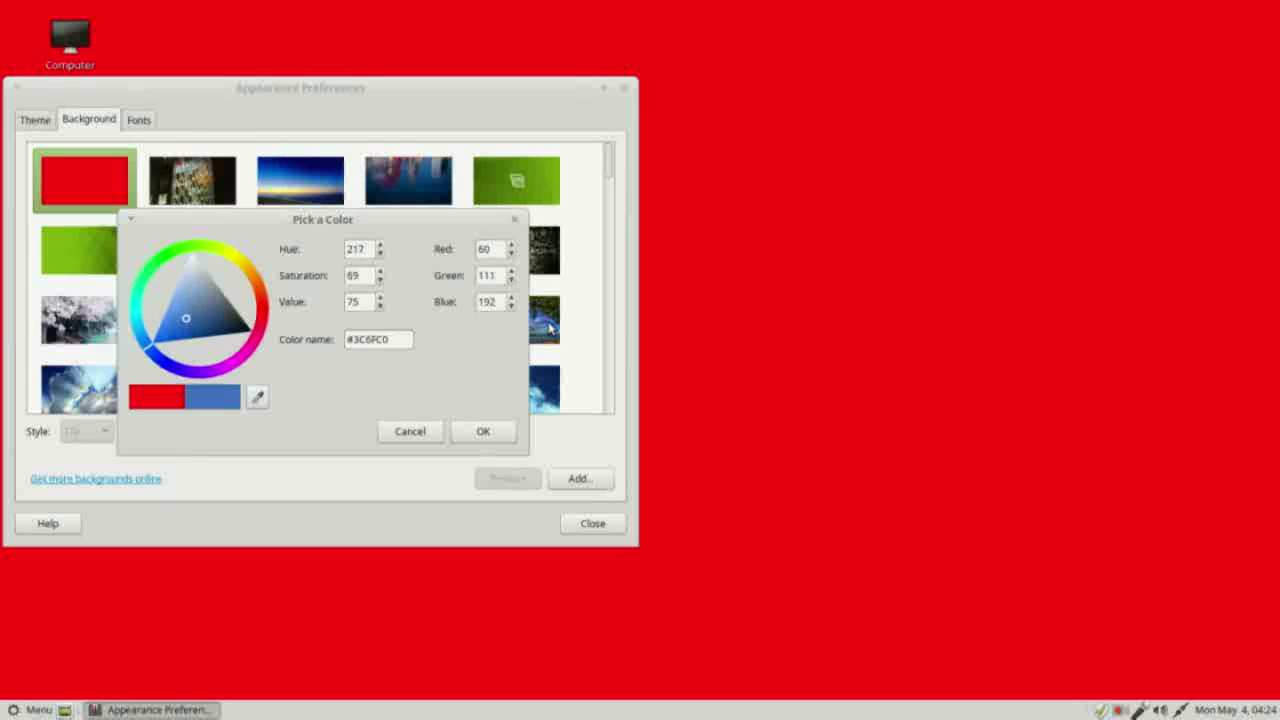
left_click(486, 431)
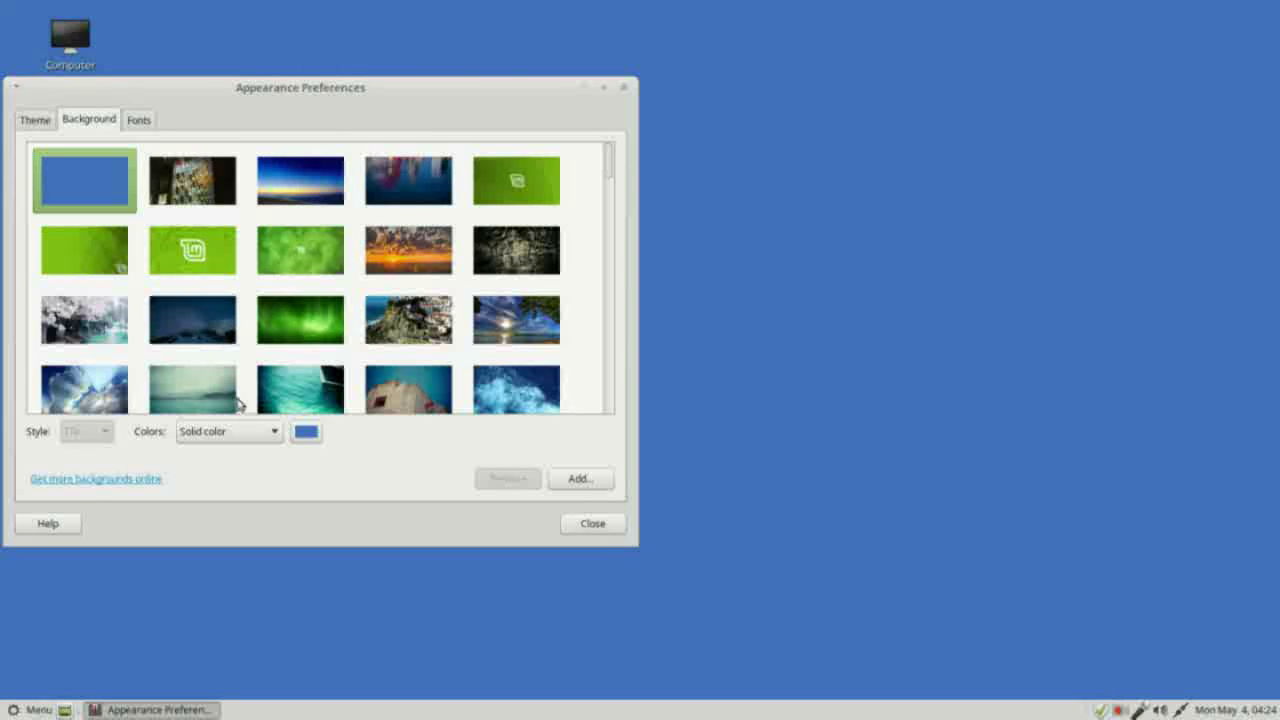
- Sample the taskbar red #E53535 as the background colour
left_click(306, 433)
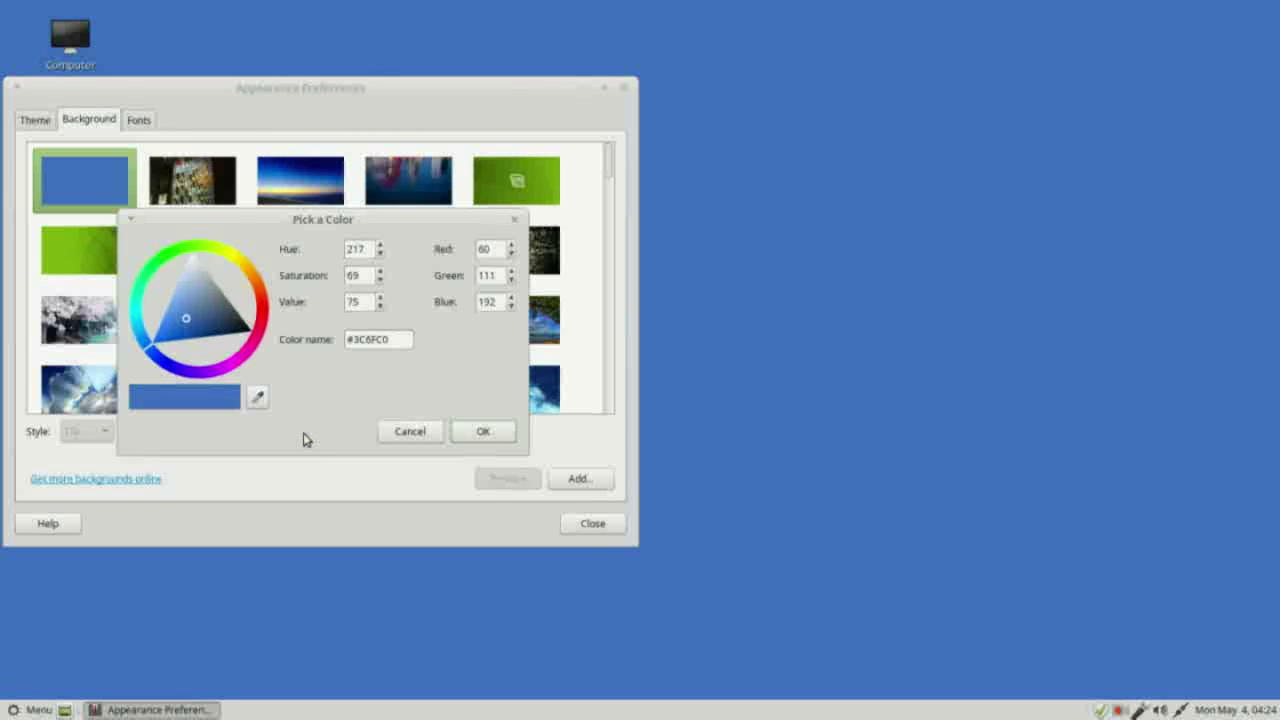
left_click(258, 398)
left_click(95, 708)
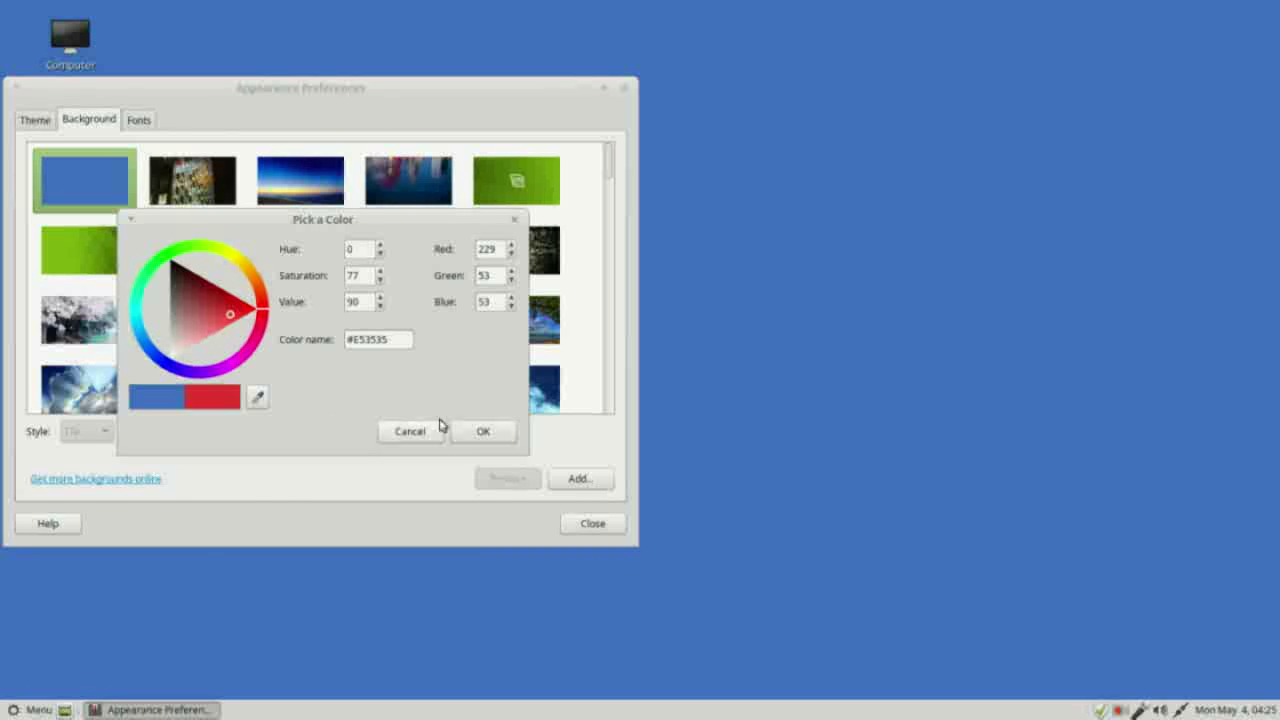
left_click(486, 434)
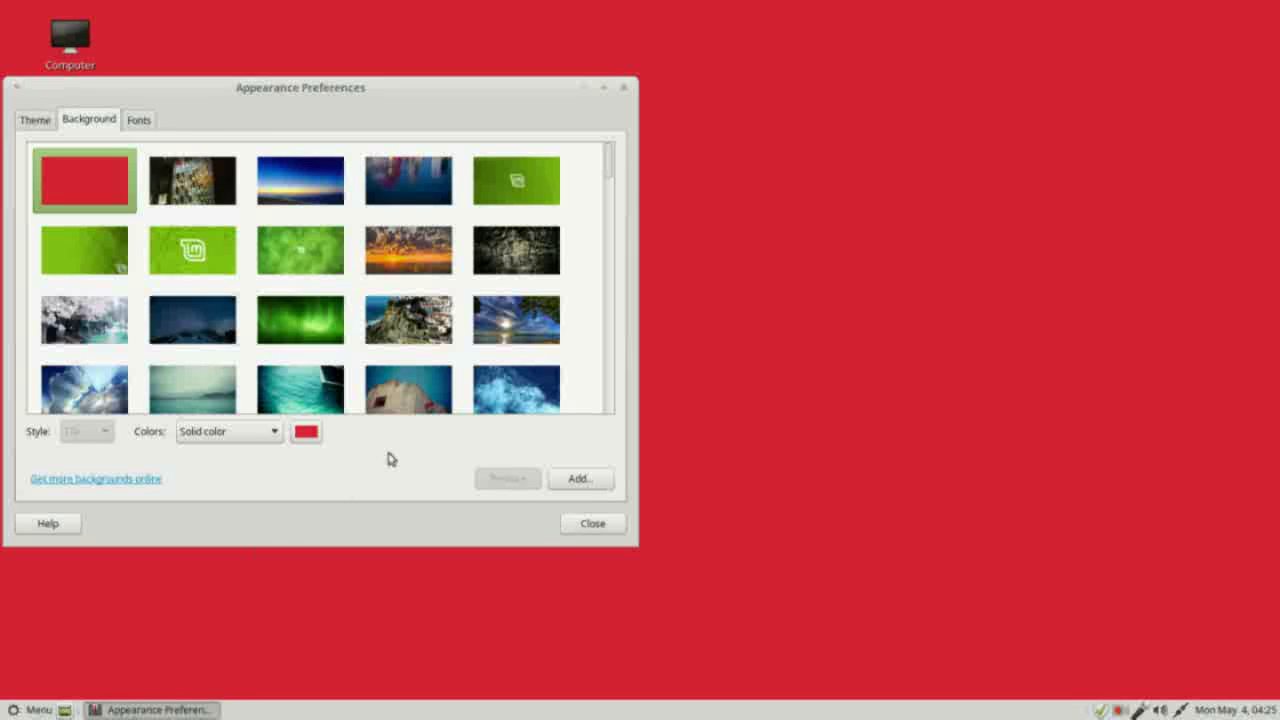
- Select the grey leaf wallpaper in the Background gallery
left_click_drag(613, 170, 607, 284)
left_click(193, 338)
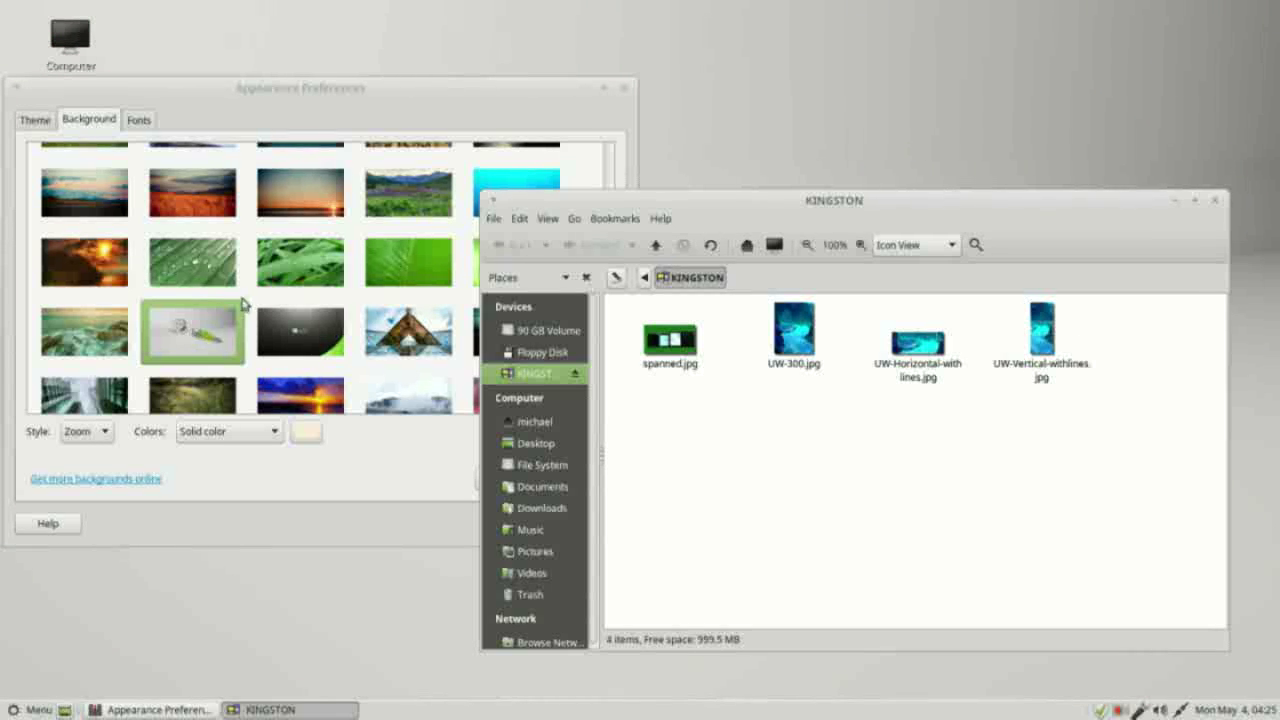
left_click(414, 111)
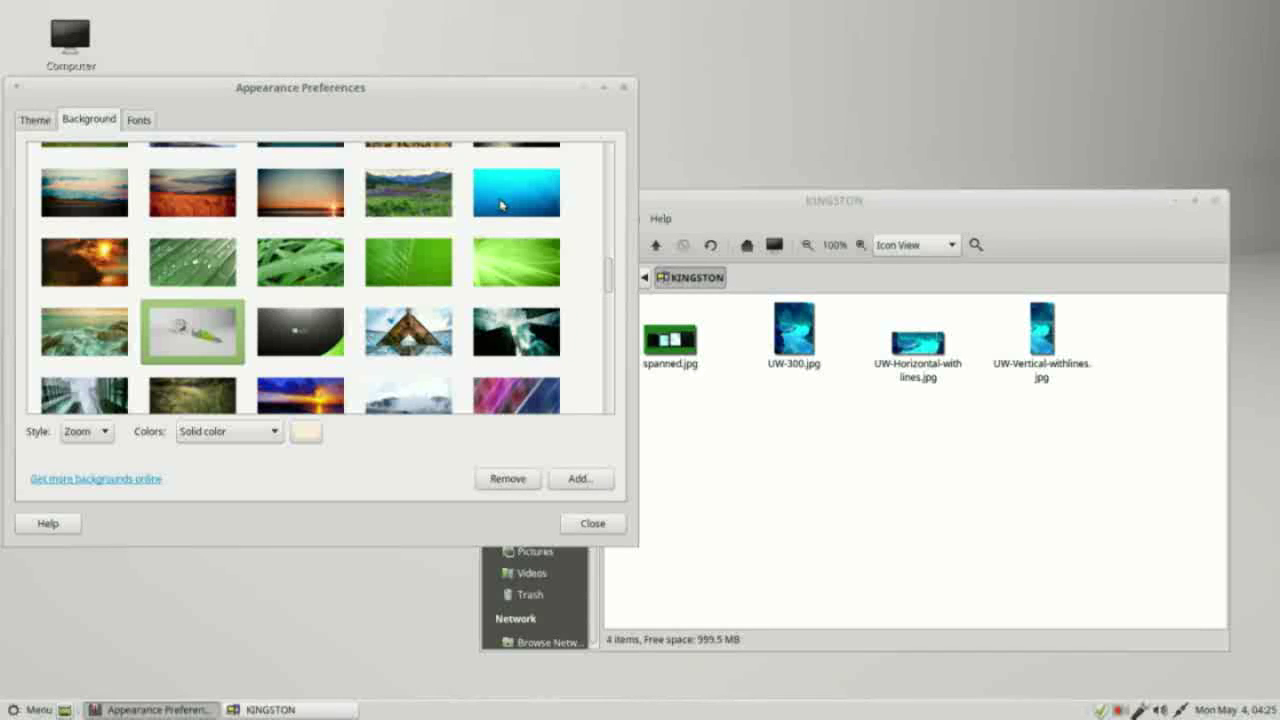
- Add UW-300.jpg, UW-Horizontal-with lines.jpg and UW-Vertical-withlines.jpg from KINGSTON as wallpapers
left_click(584, 480)
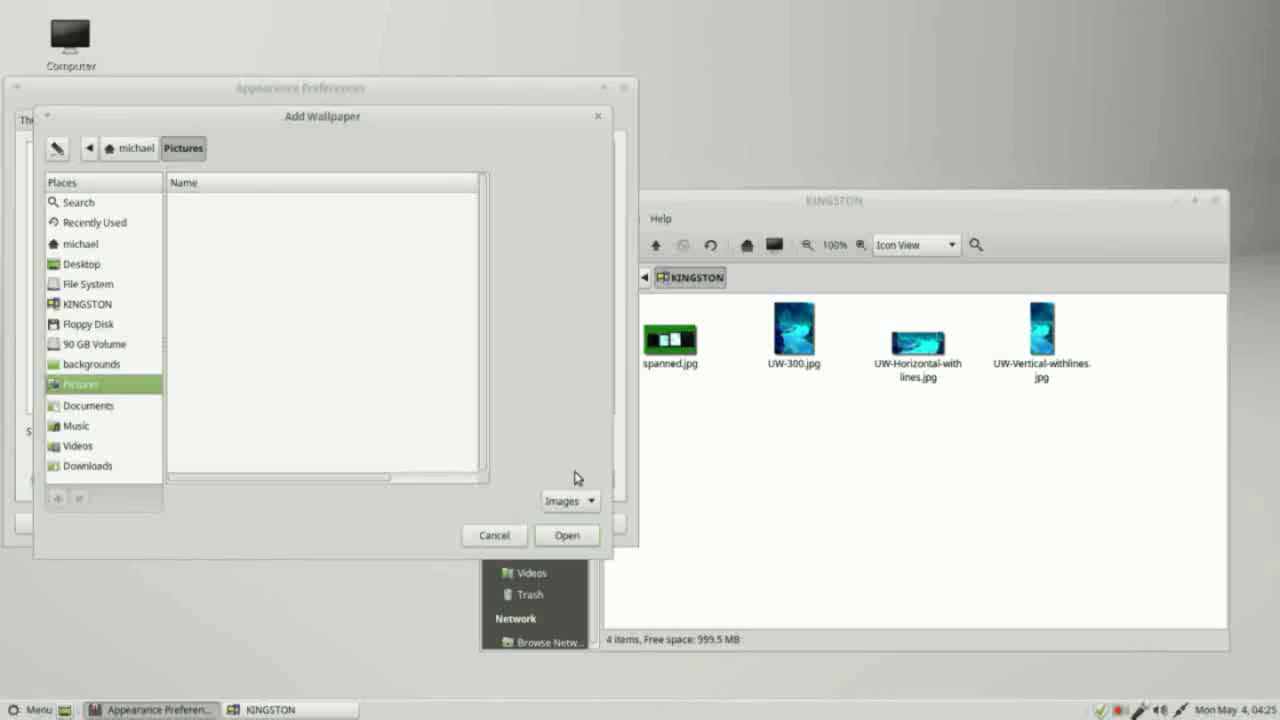
left_click(82, 306)
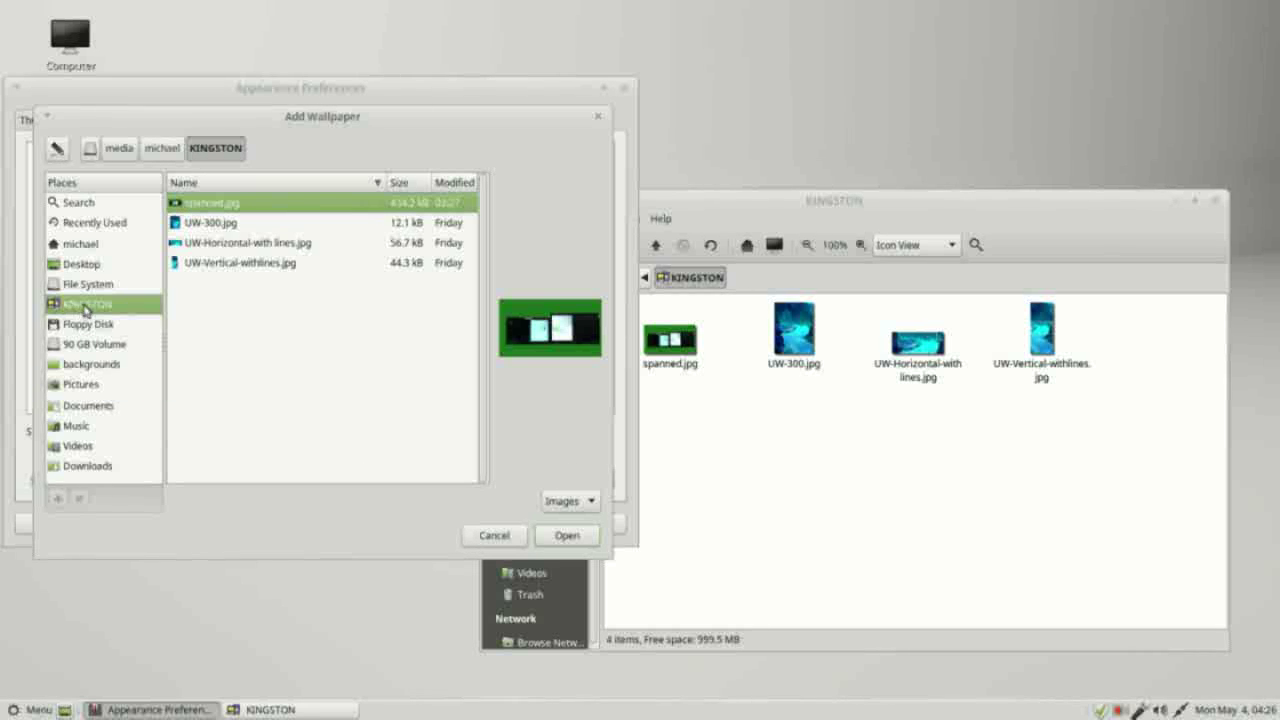
left_click(228, 227)
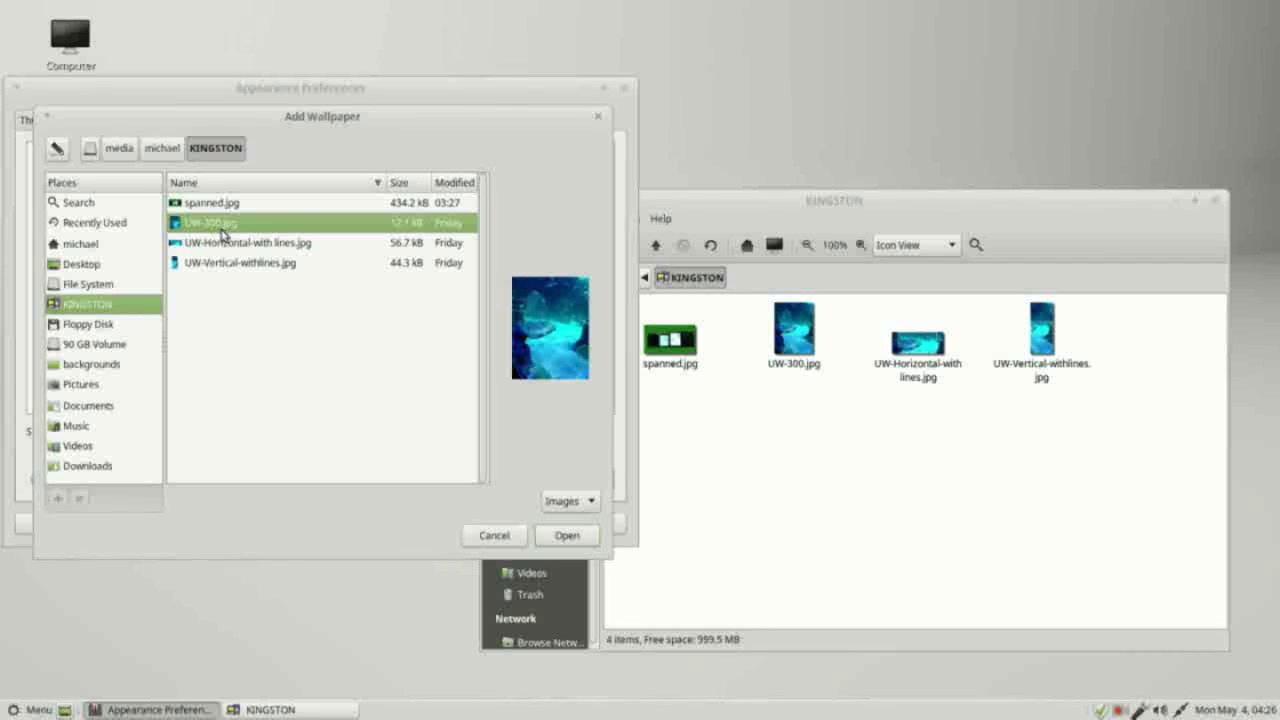
left_click(206, 266, "shift")
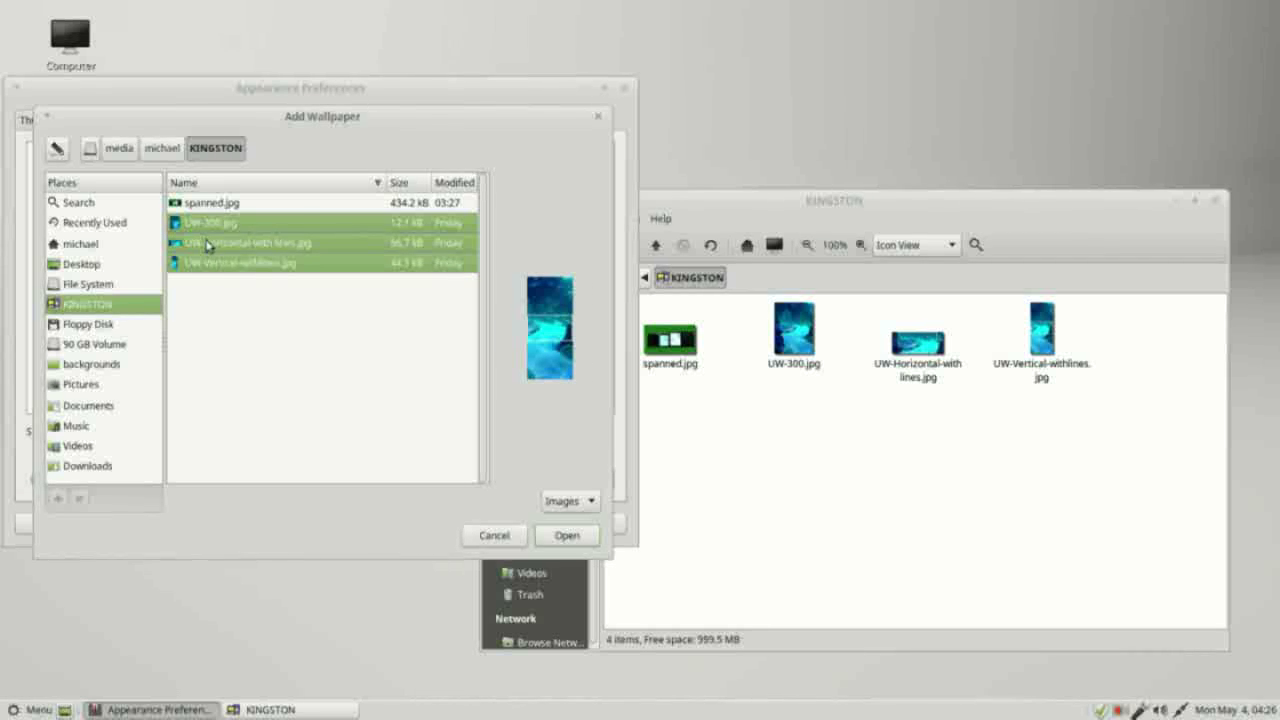
left_click(567, 536)
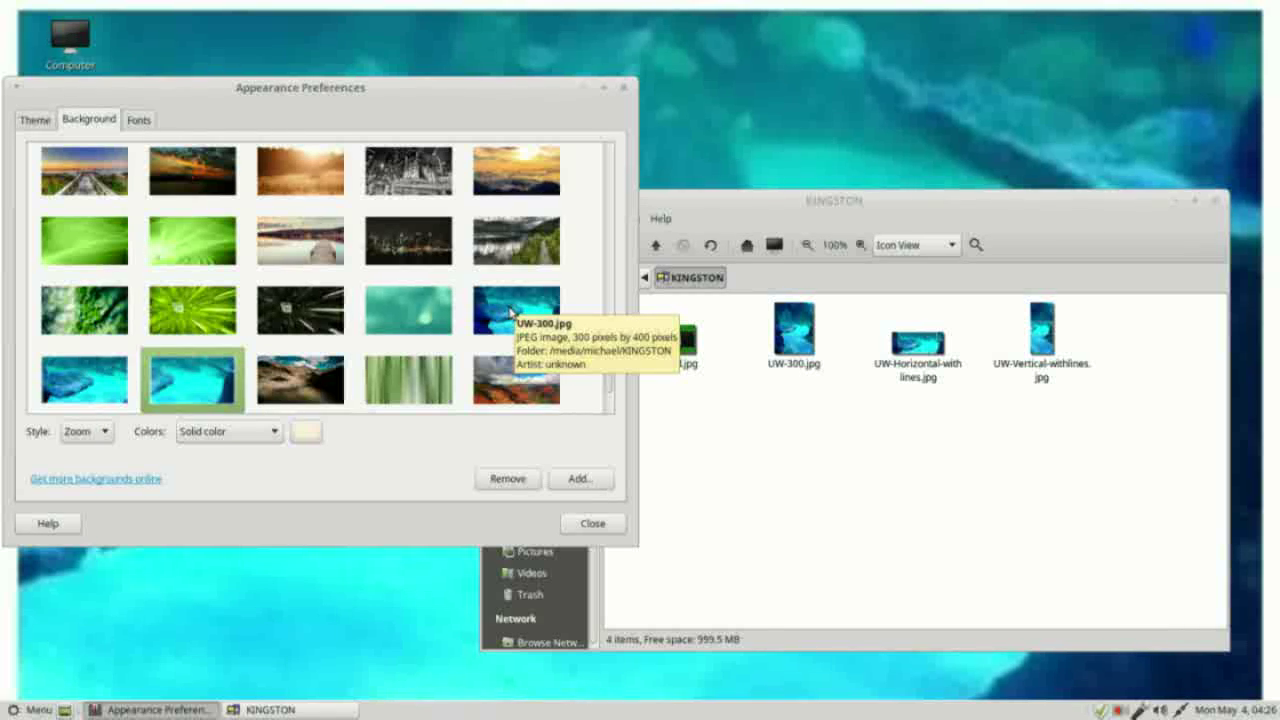
- Make UW-300.jpg the desktop wallpaper, its aquarium scene filling the screen
left_click(511, 312)
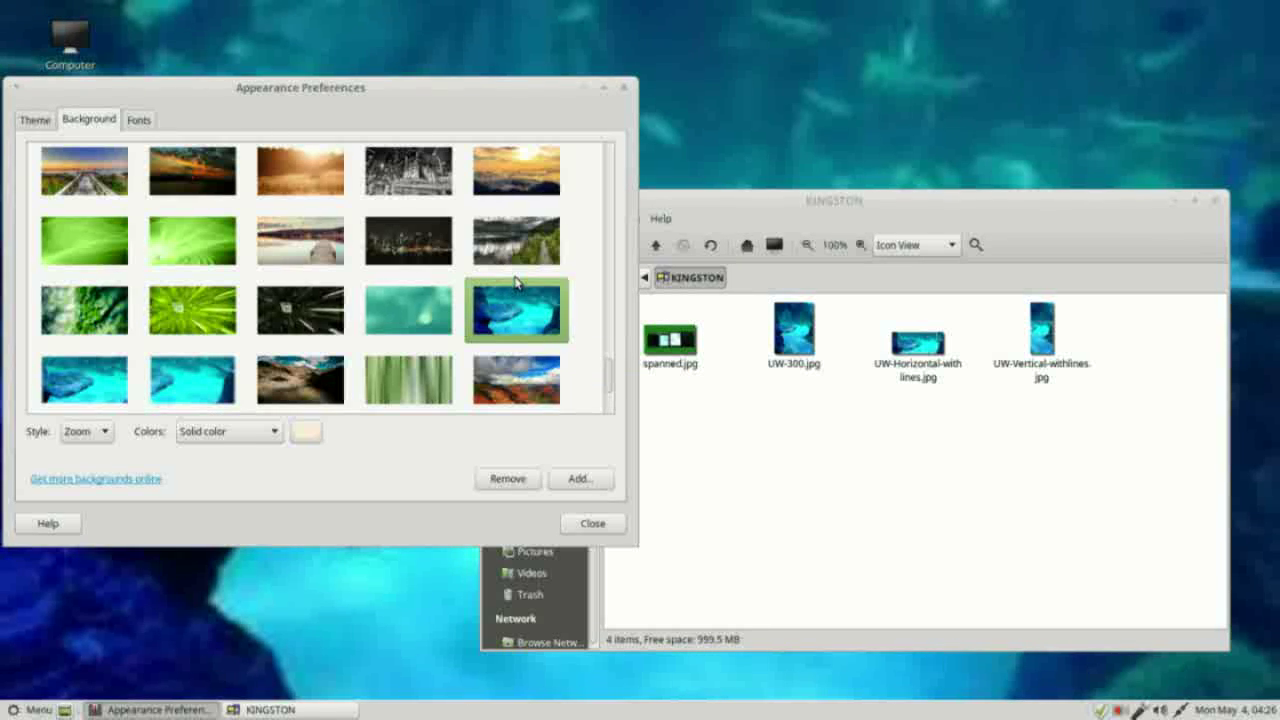
- Tile the UW-300 underwater wallpaper, minimize the KINGSTON window, and move Appearance Preferences higher
left_click(104, 433)
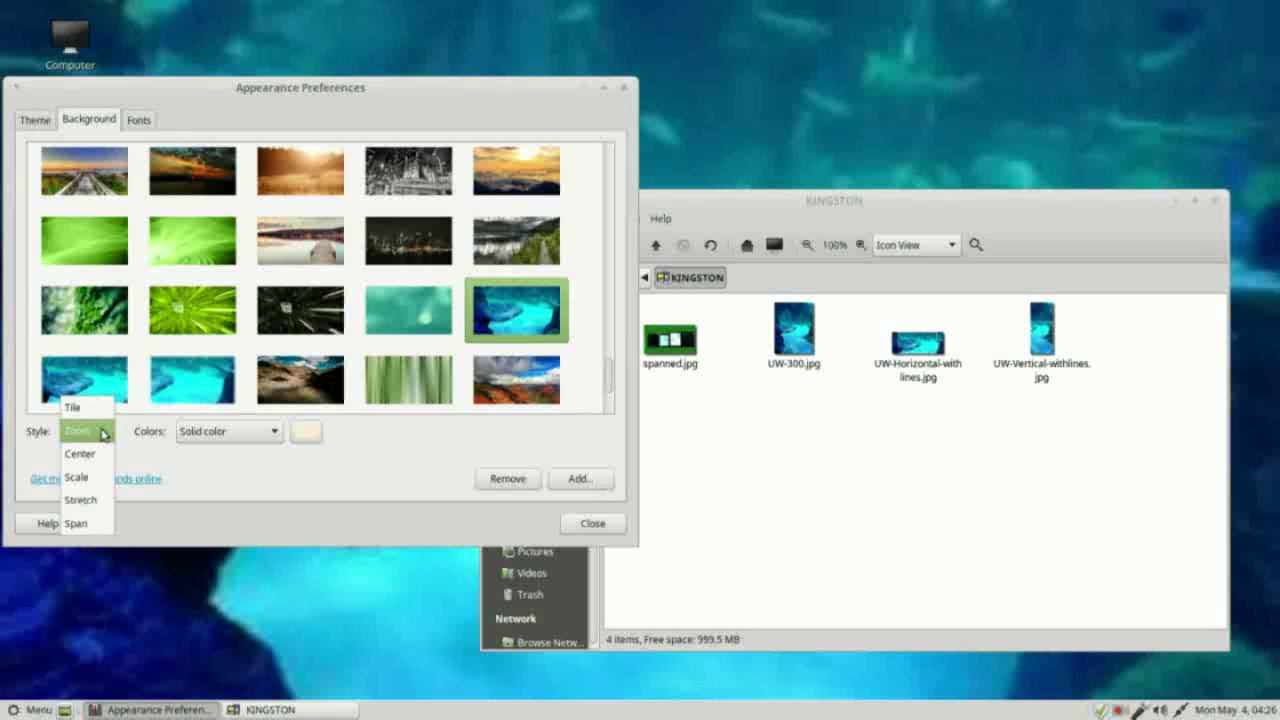
left_click(96, 411)
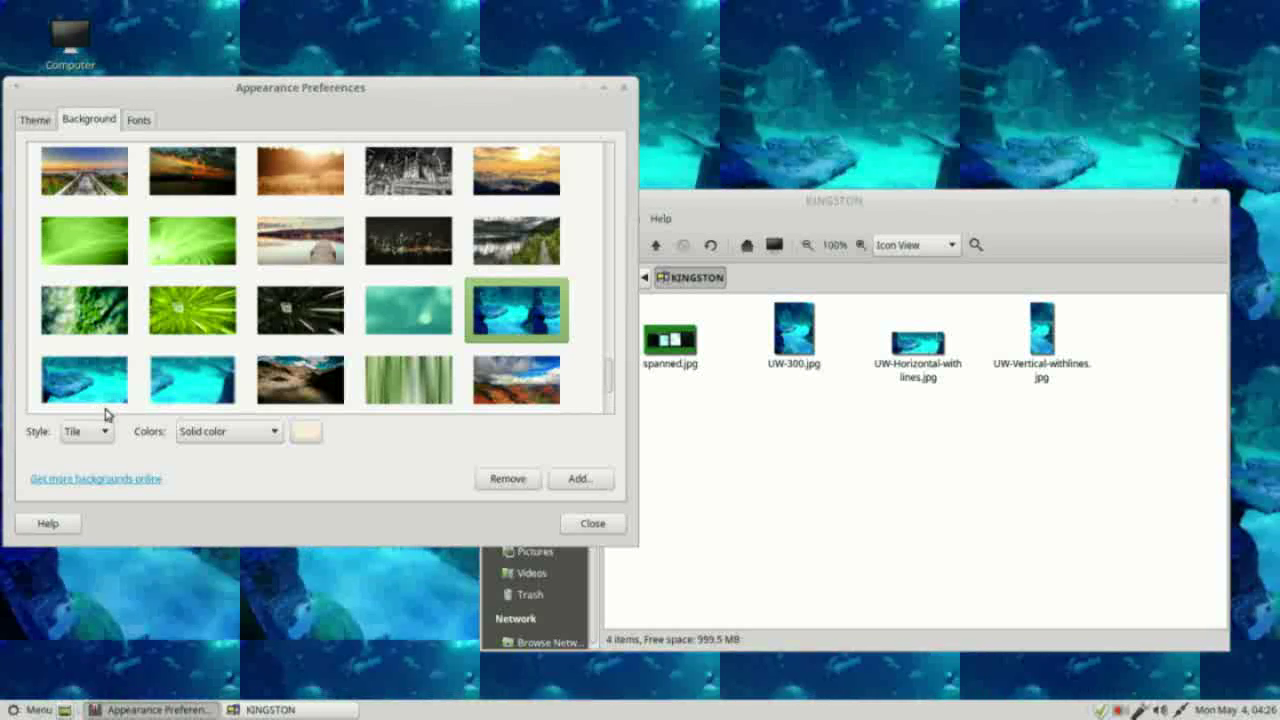
left_click(1174, 205)
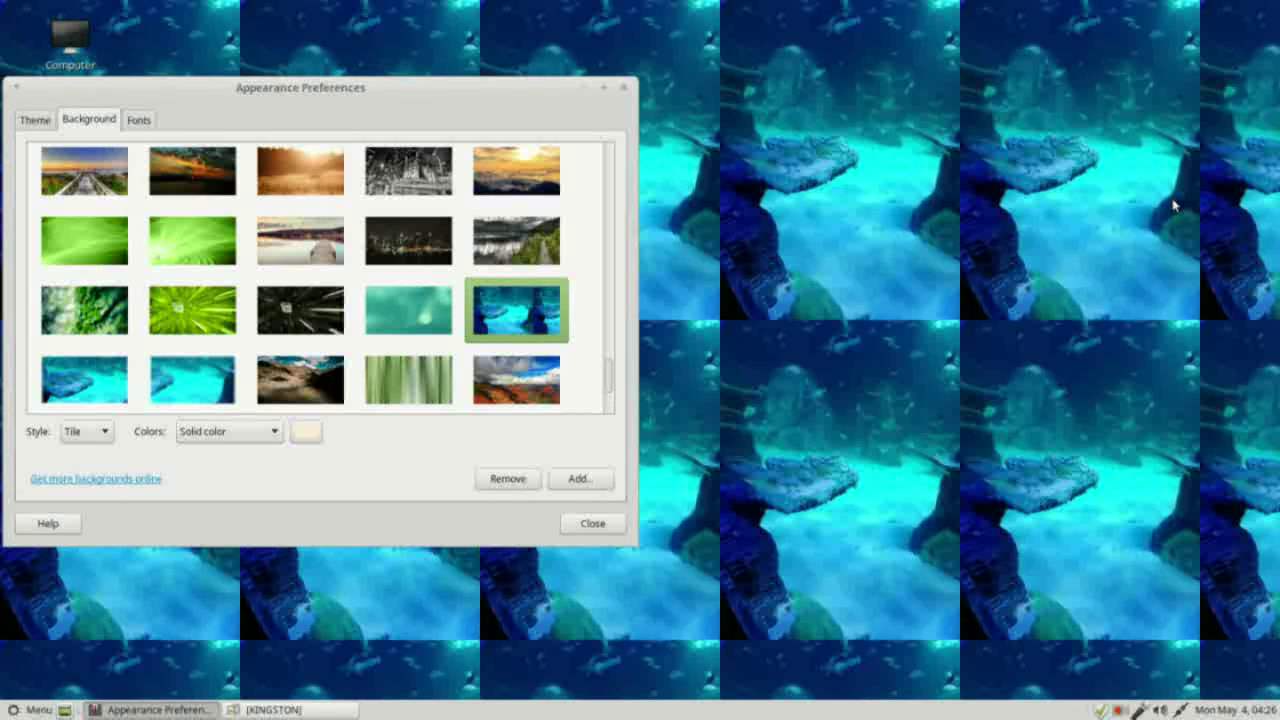
left_click_drag(341, 87, 1022, 222)
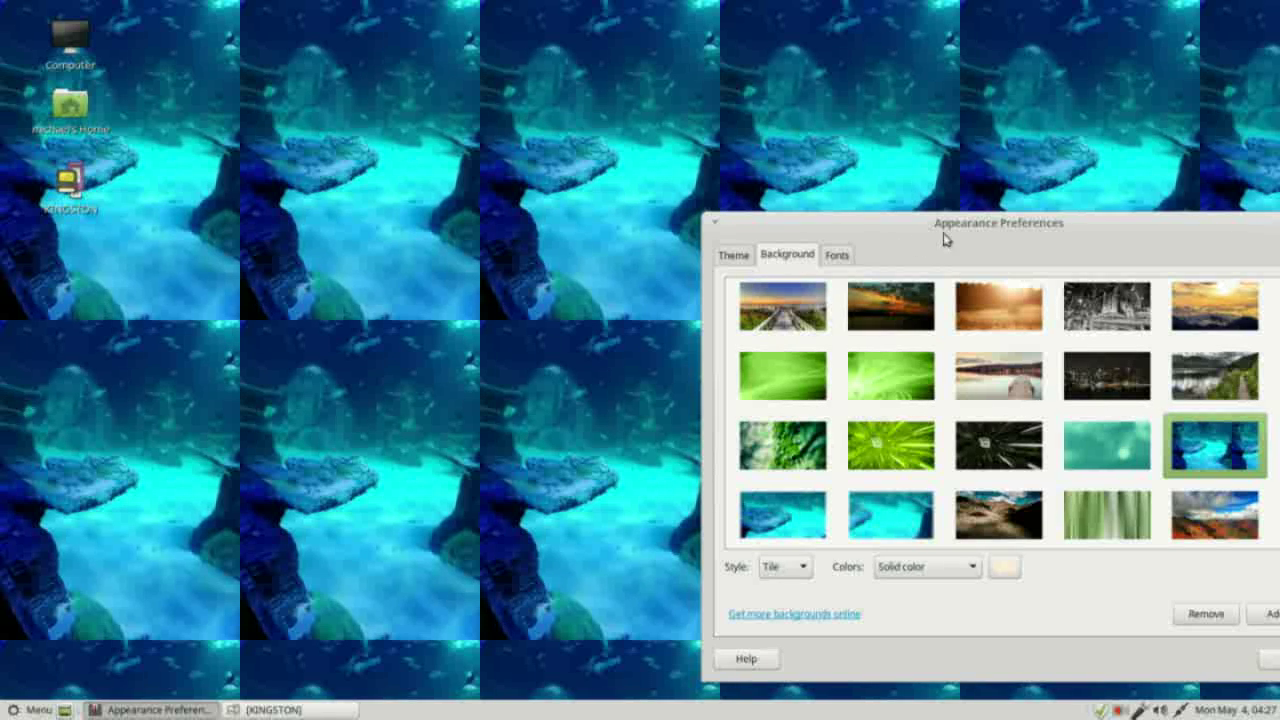
left_click_drag(949, 238, 970, 70)
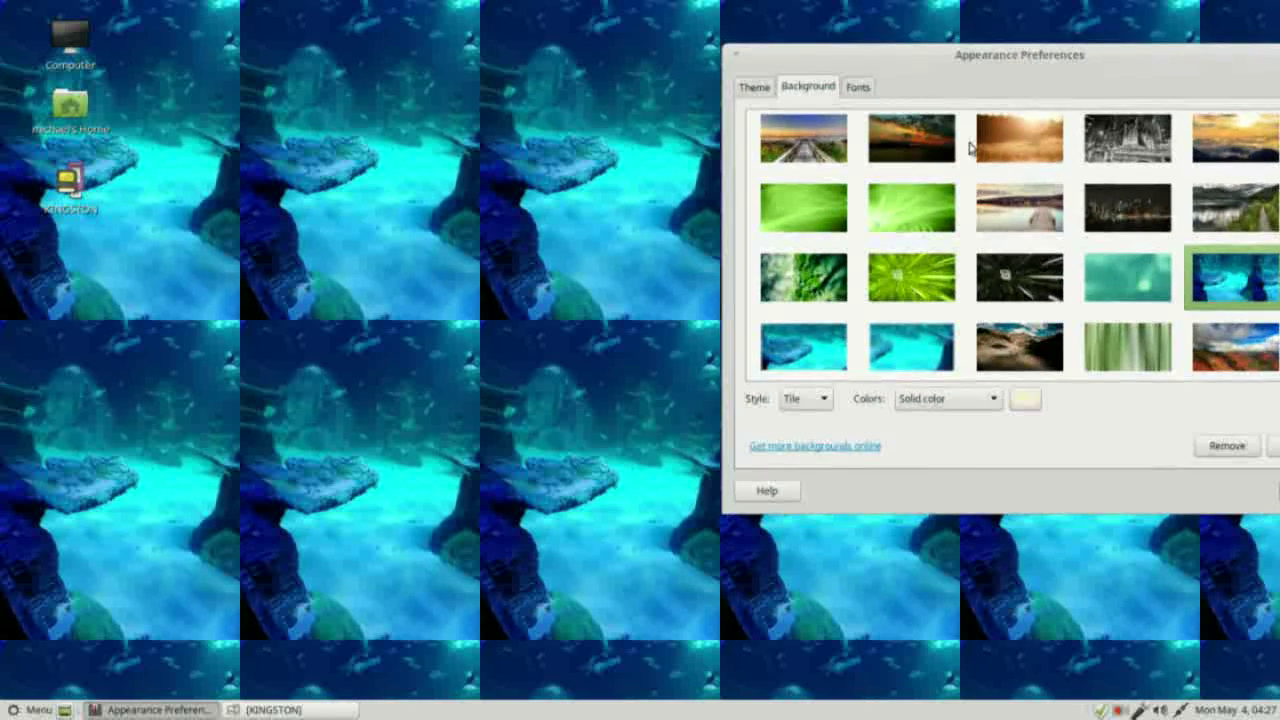
- Switch the wallpaper style to Center and shift the preferences window further onto the screen
left_click(825, 400)
left_click(798, 447)
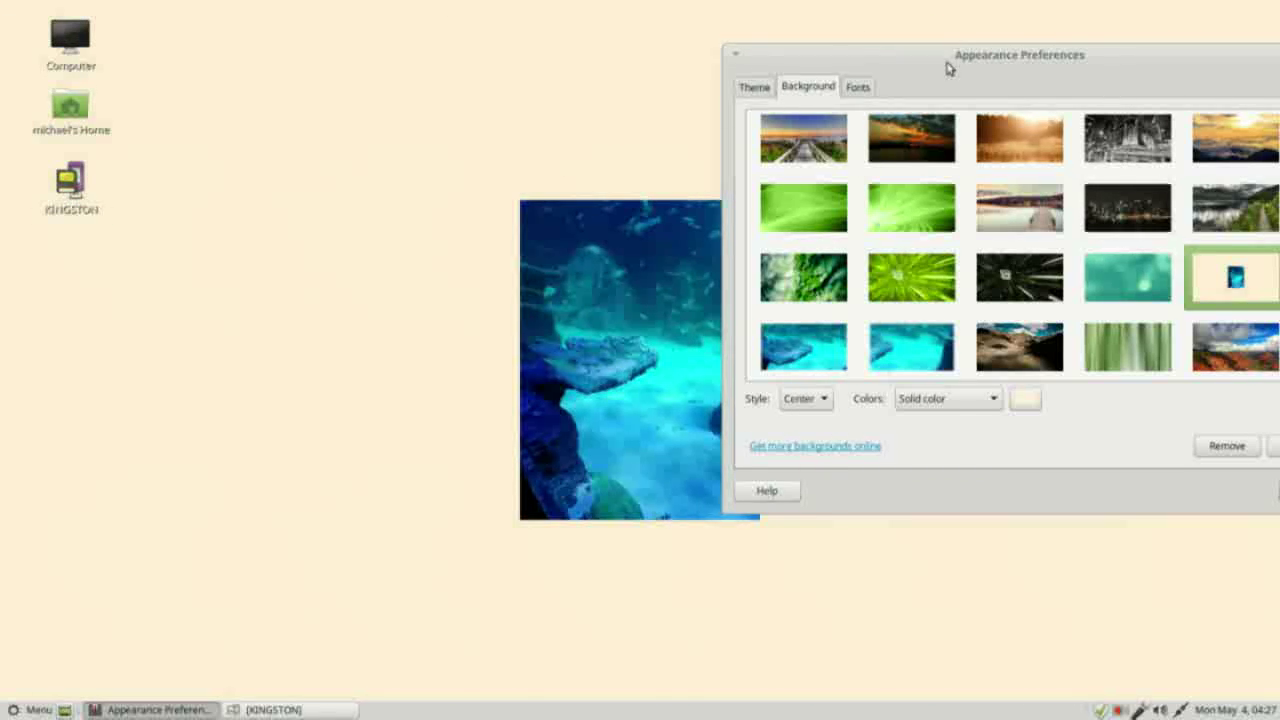
left_click_drag(943, 60, 1037, 93)
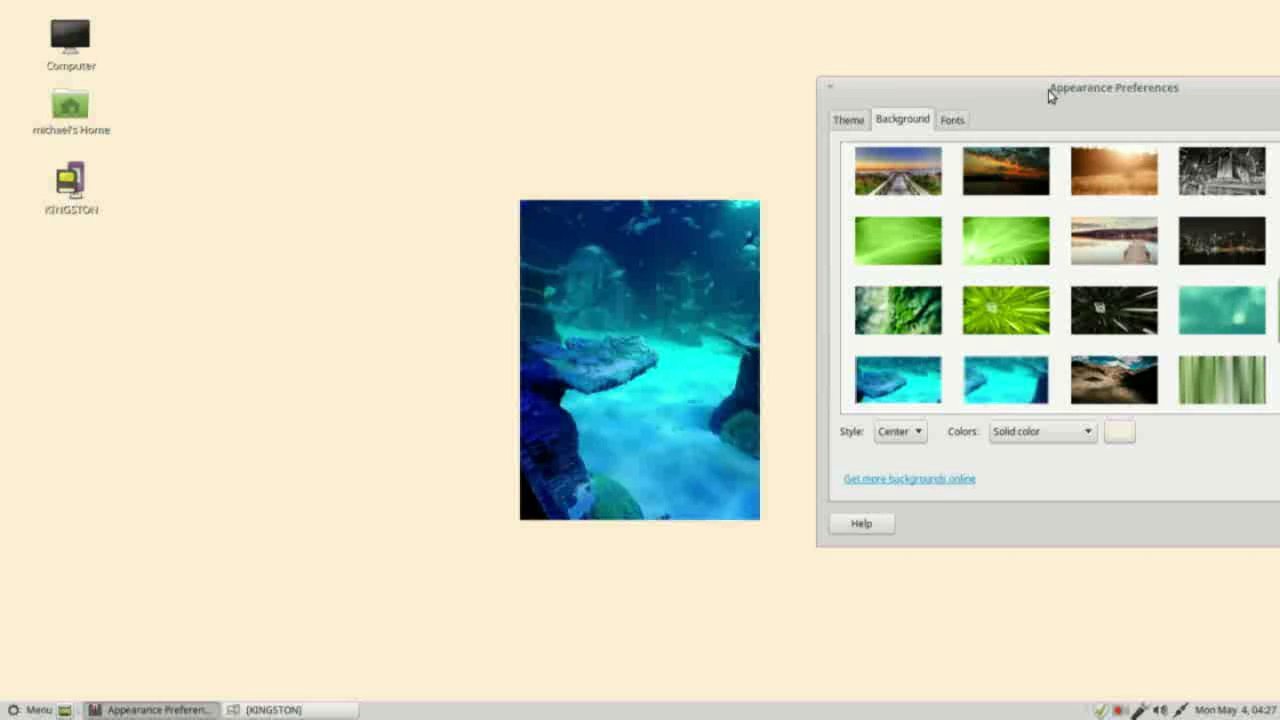
left_click_drag(1050, 95, 957, 80)
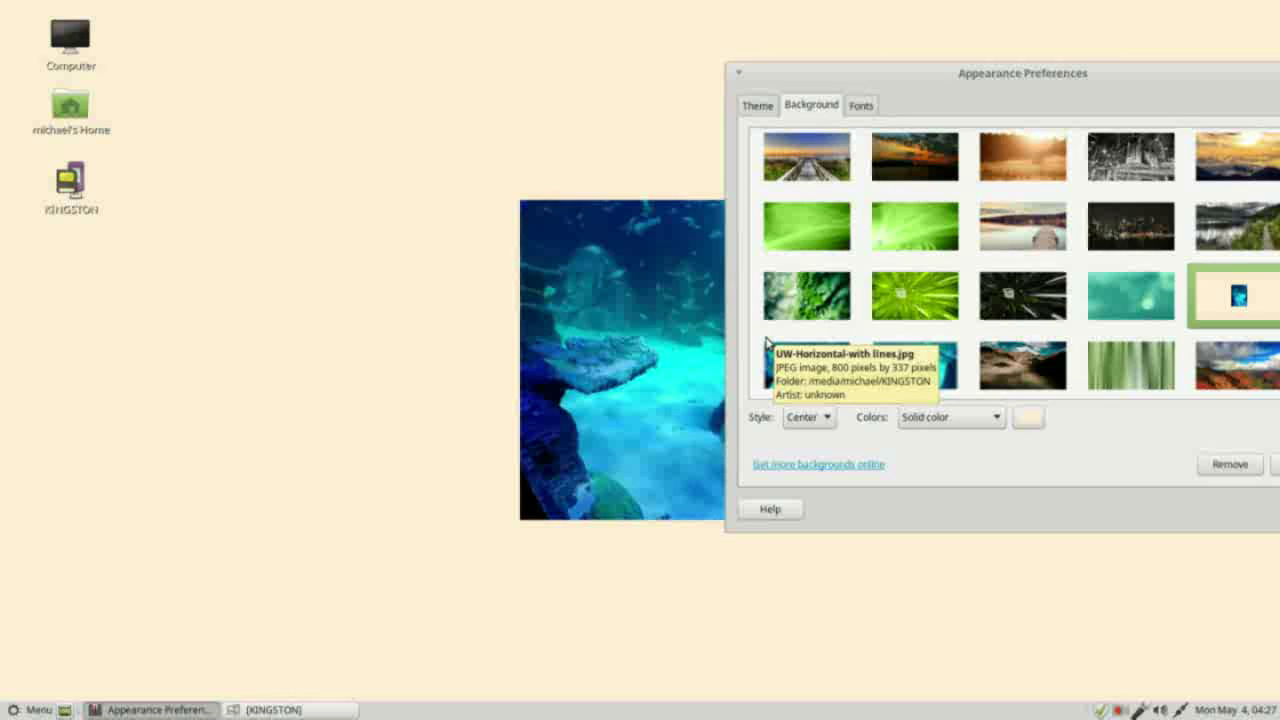
- Stretch the underwater wallpaper to fill the desktop, checking it with the window briefly minimized
left_click(827, 420)
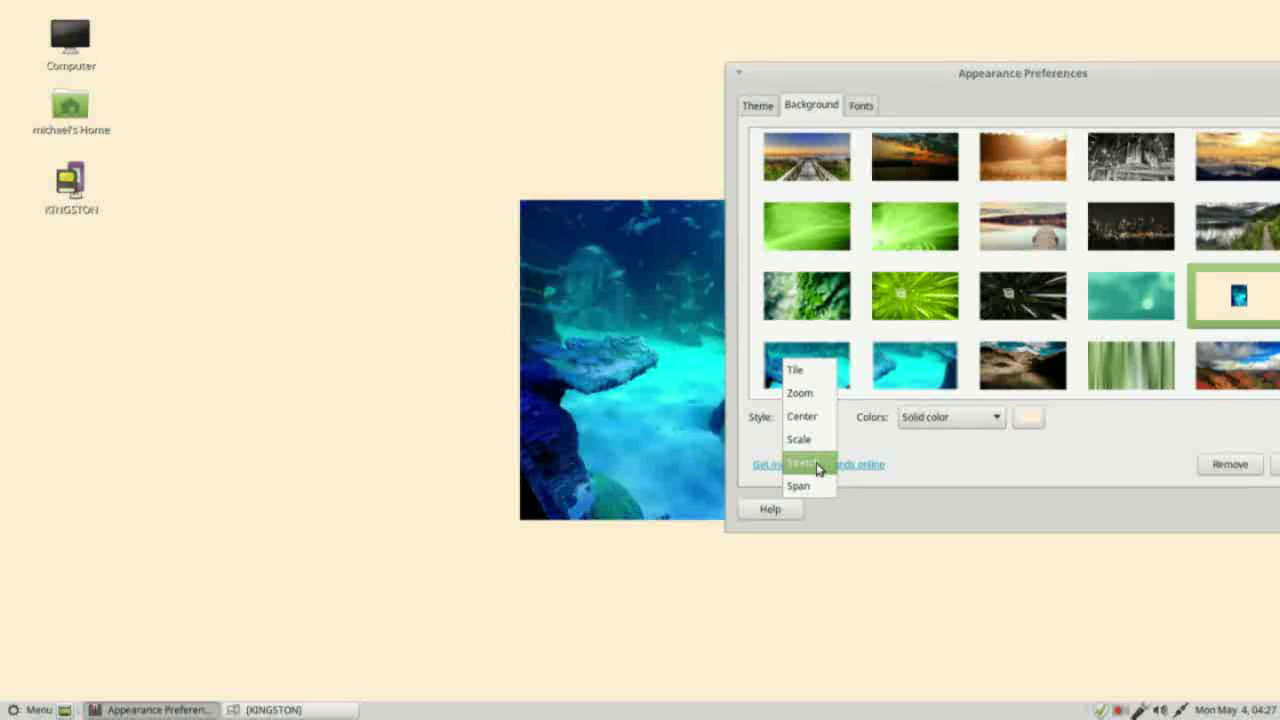
left_click(818, 466)
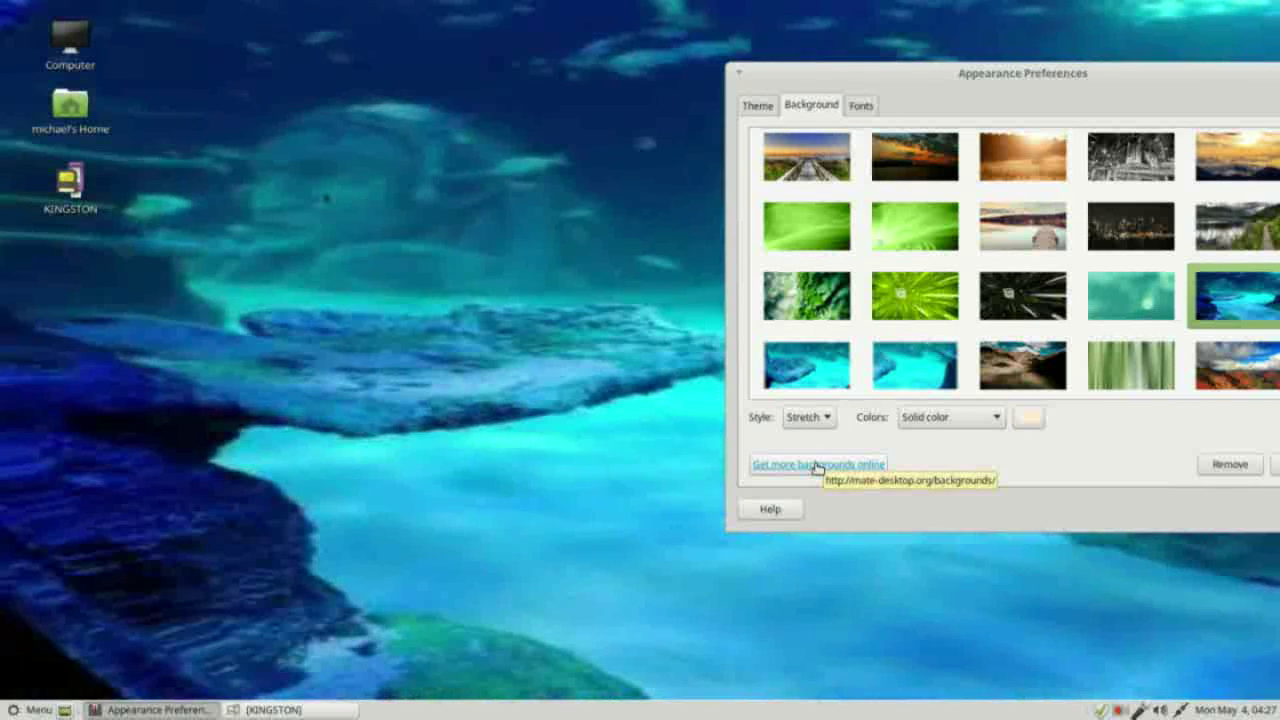
left_click_drag(1151, 82, 1106, 116)
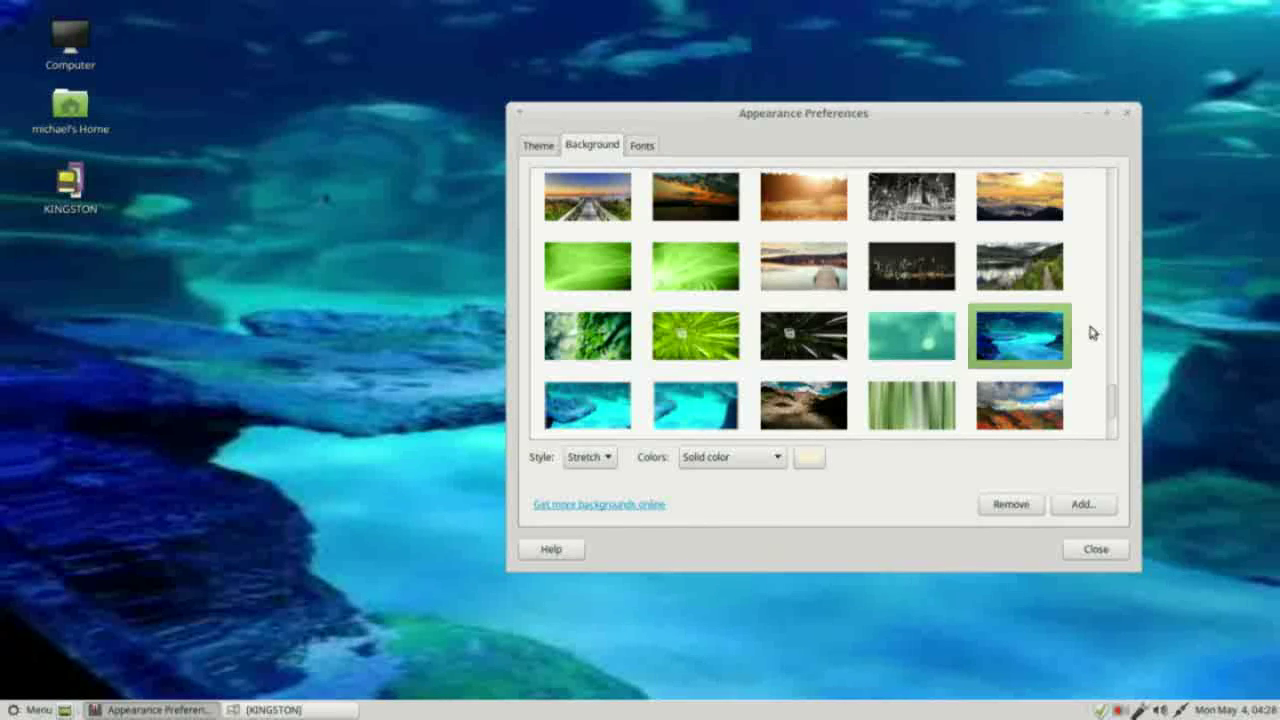
left_click(1090, 118)
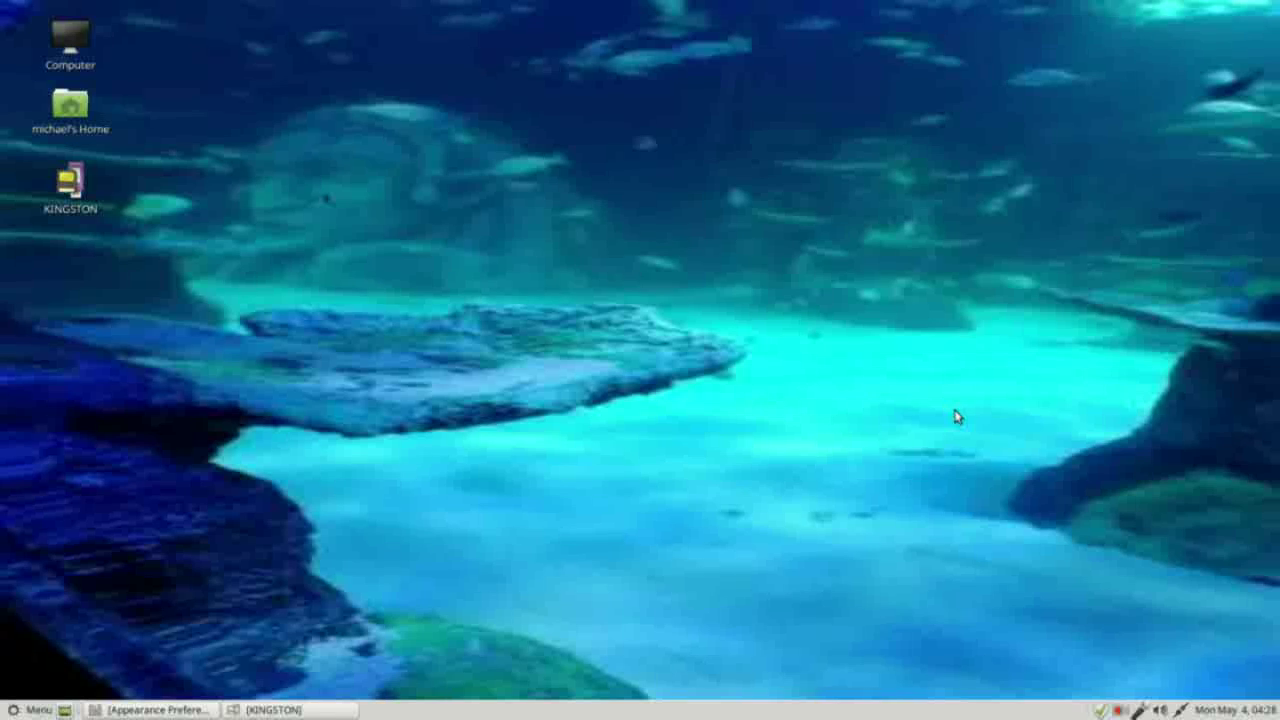
left_click(180, 709)
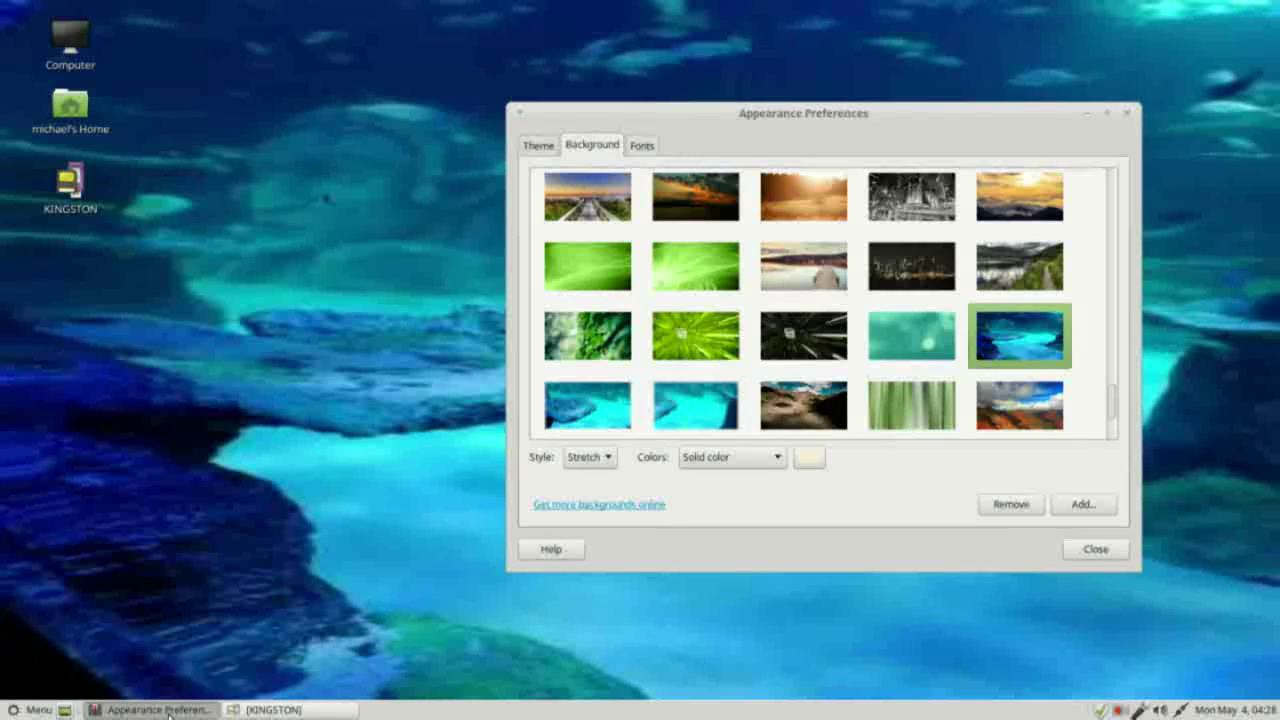
- Set the underwater wallpaper to Scale style and reposition the preferences window
left_click(610, 457)
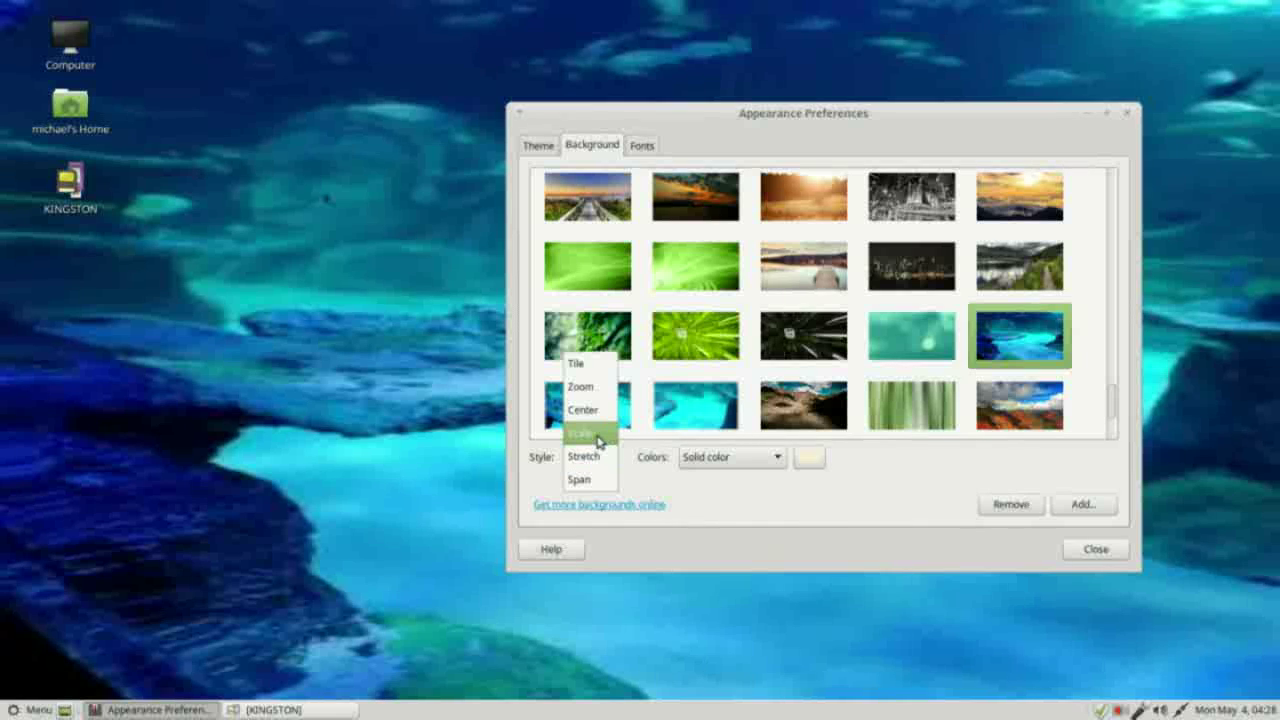
left_click(598, 441)
left_click_drag(775, 113, 1200, 127)
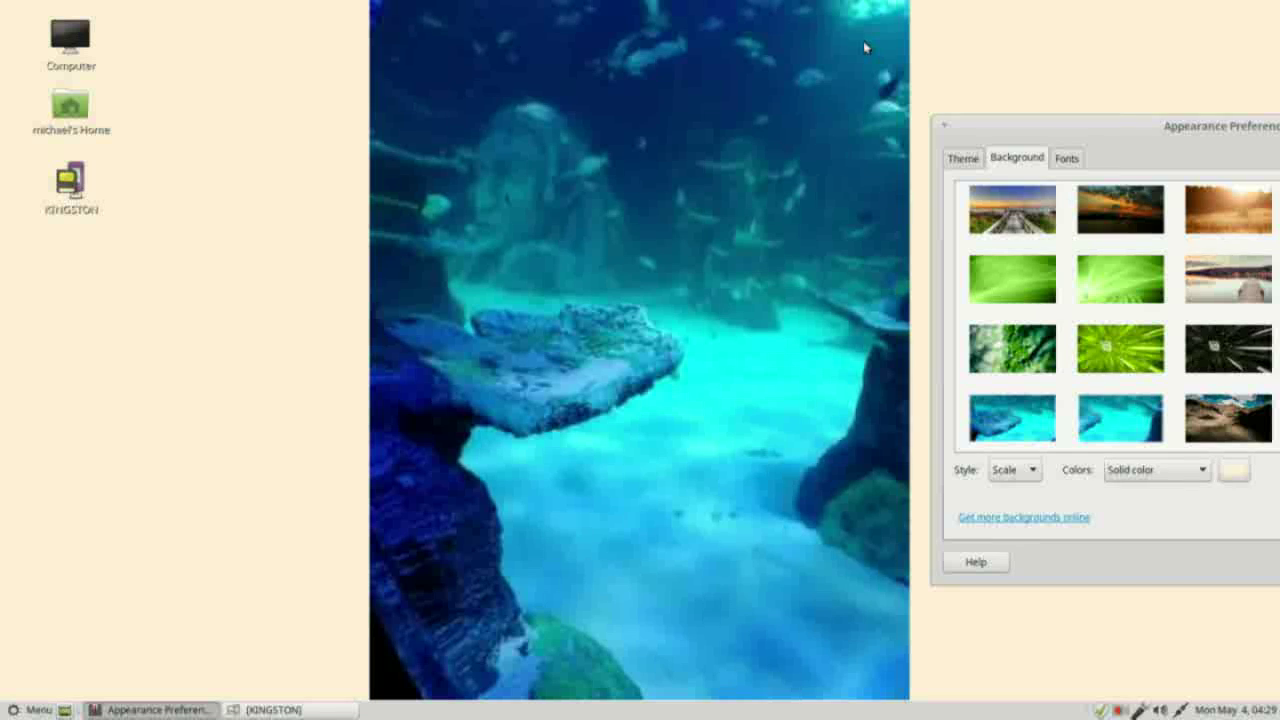
left_click_drag(1151, 126, 1031, 126)
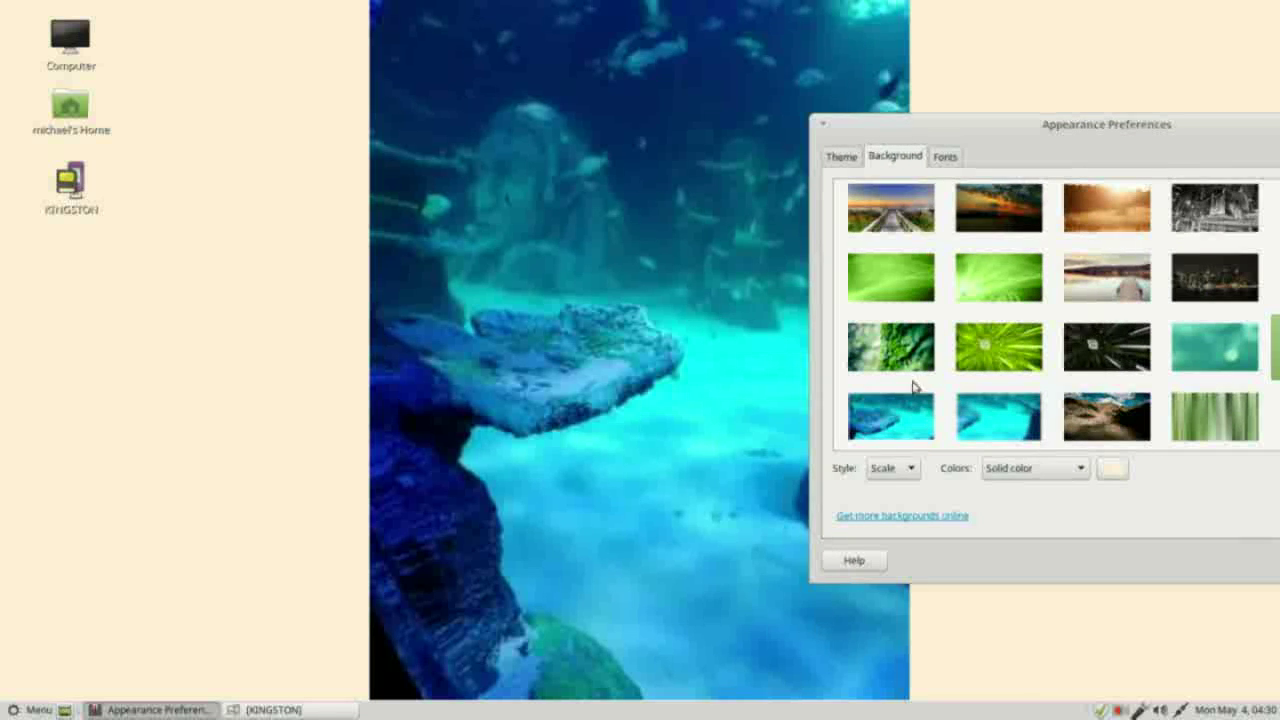
- Set the wallpaper style to Zoom and move the window fully onscreen
left_click(889, 468)
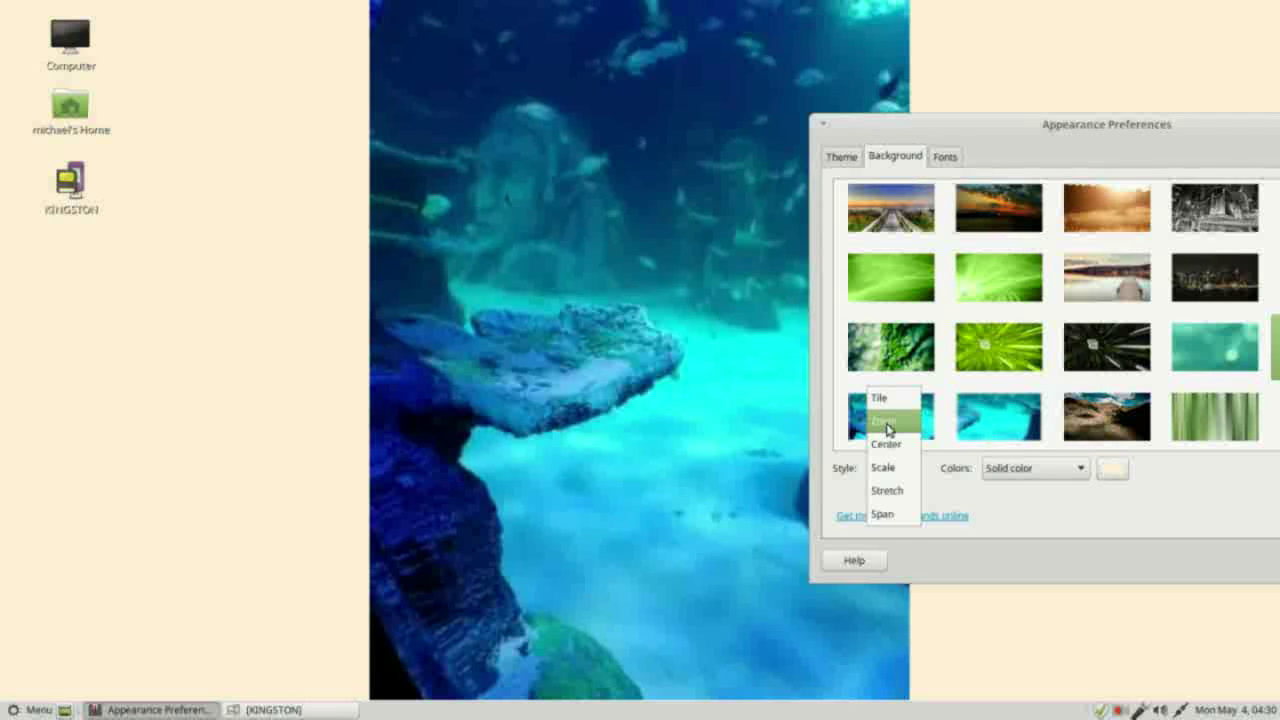
left_click(887, 428)
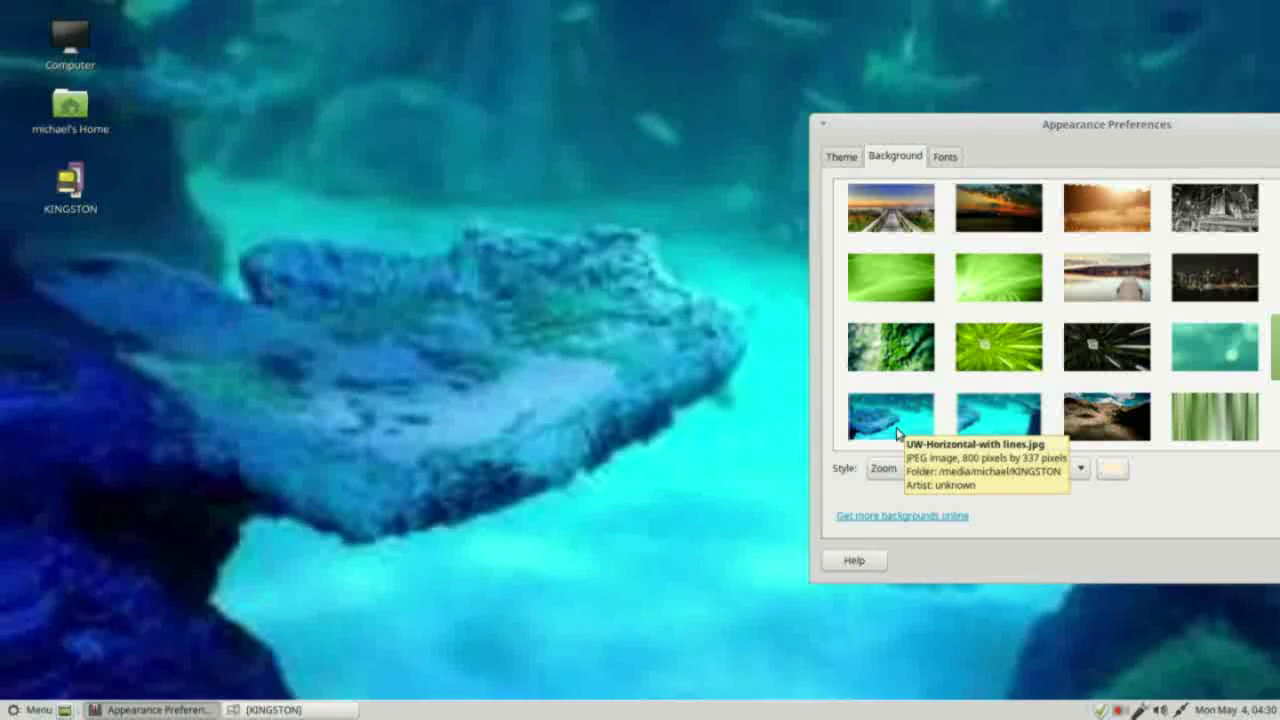
left_click_drag(1151, 134, 923, 131)
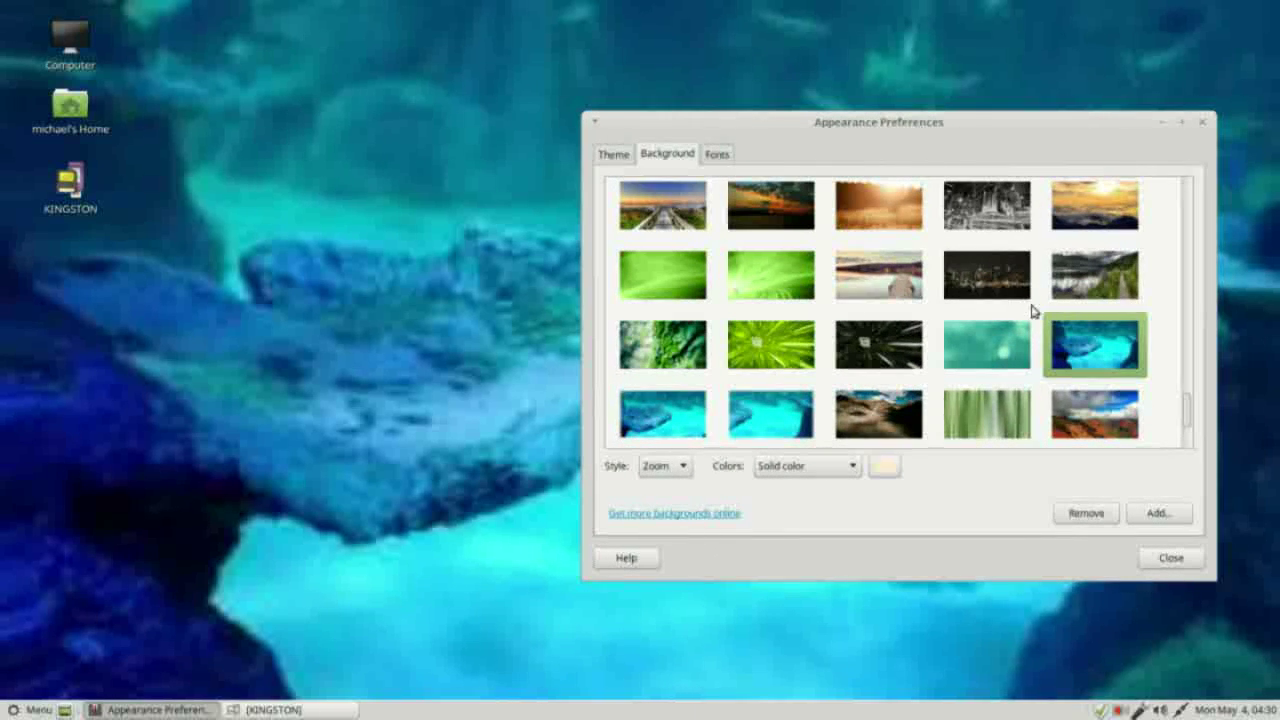
- Make UW-Horizontal-with lines.jpg the wallpaper in Center style, viewing it with the window minimized
left_click(664, 410)
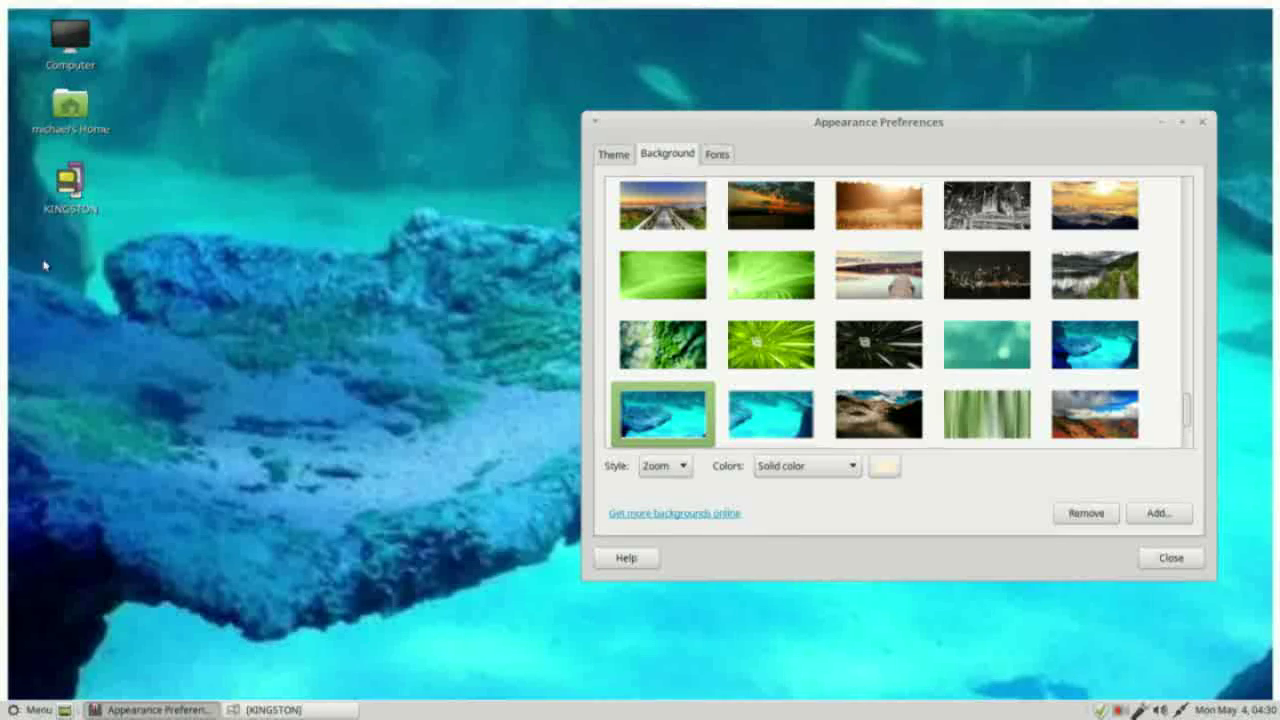
left_click(677, 468)
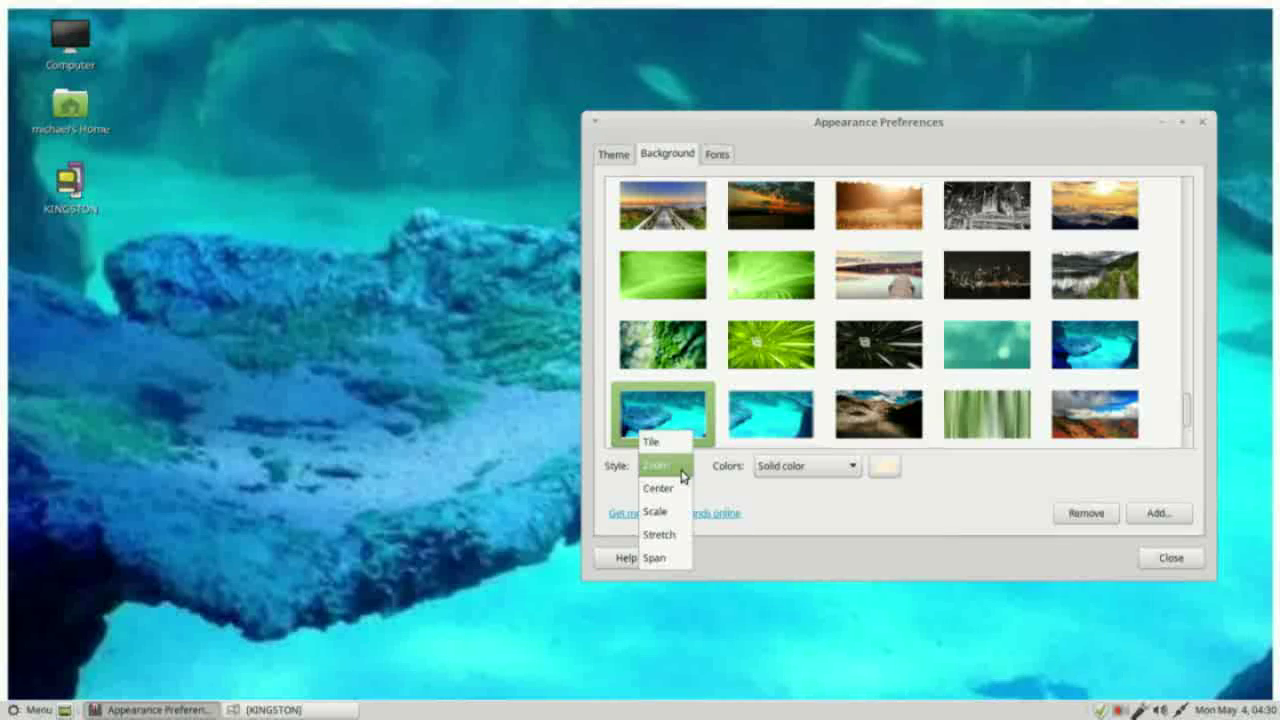
left_click(675, 490)
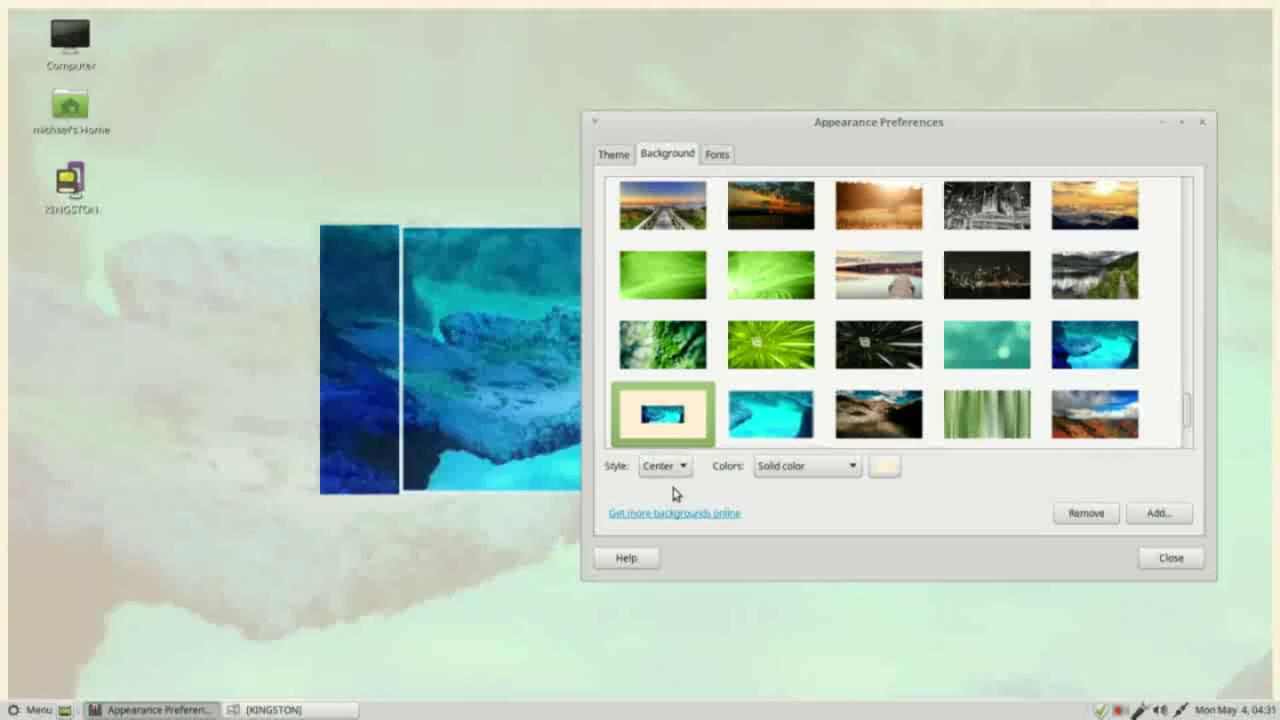
left_click_drag(1104, 123, 1040, 137)
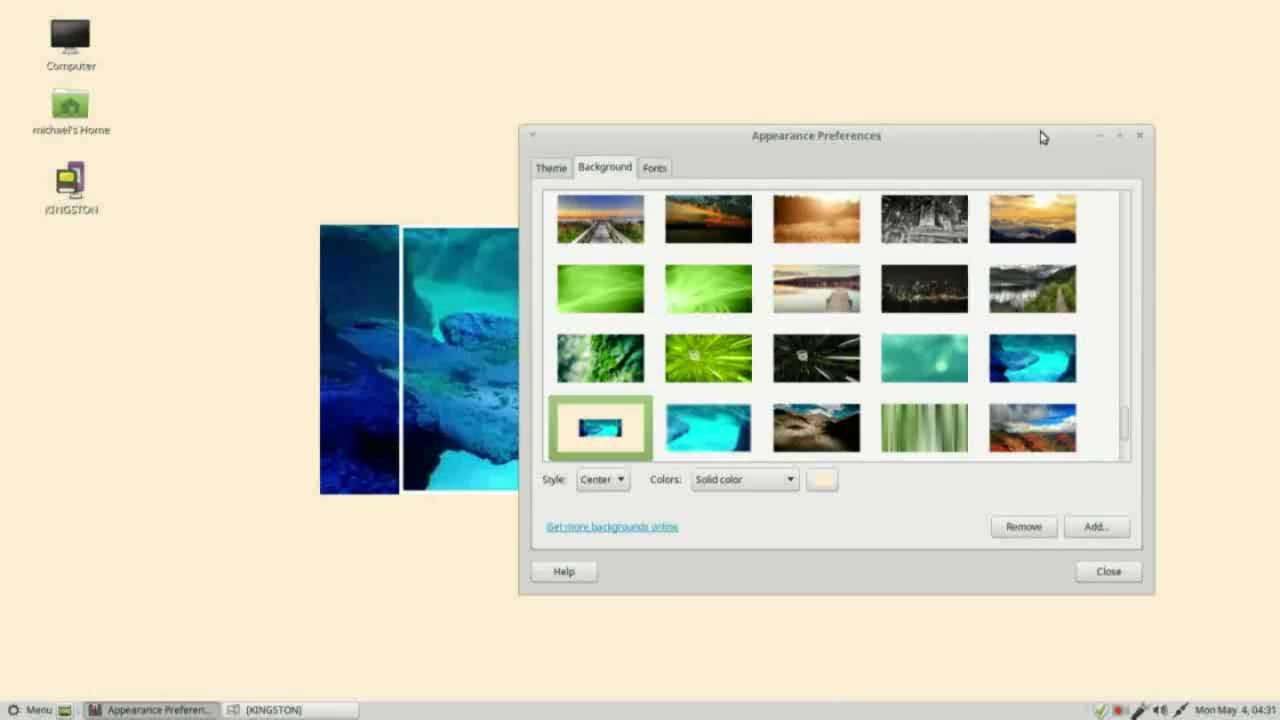
left_click(1103, 139)
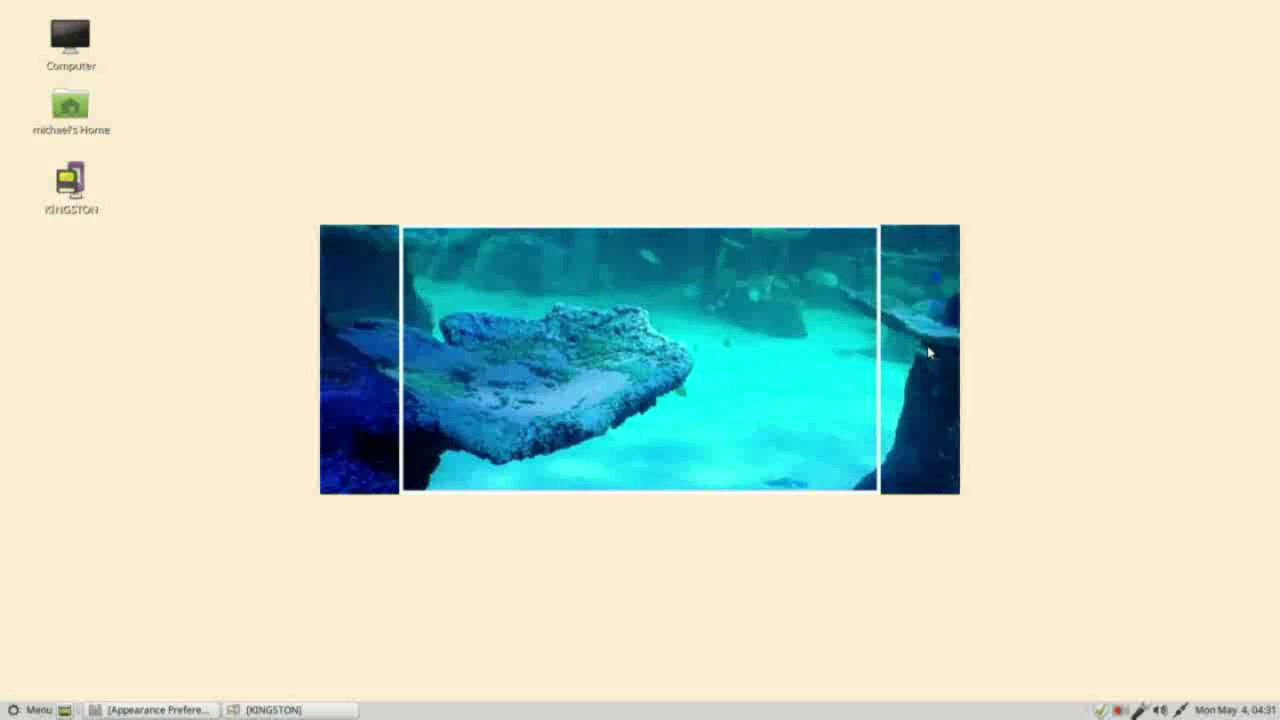
left_click(180, 709)
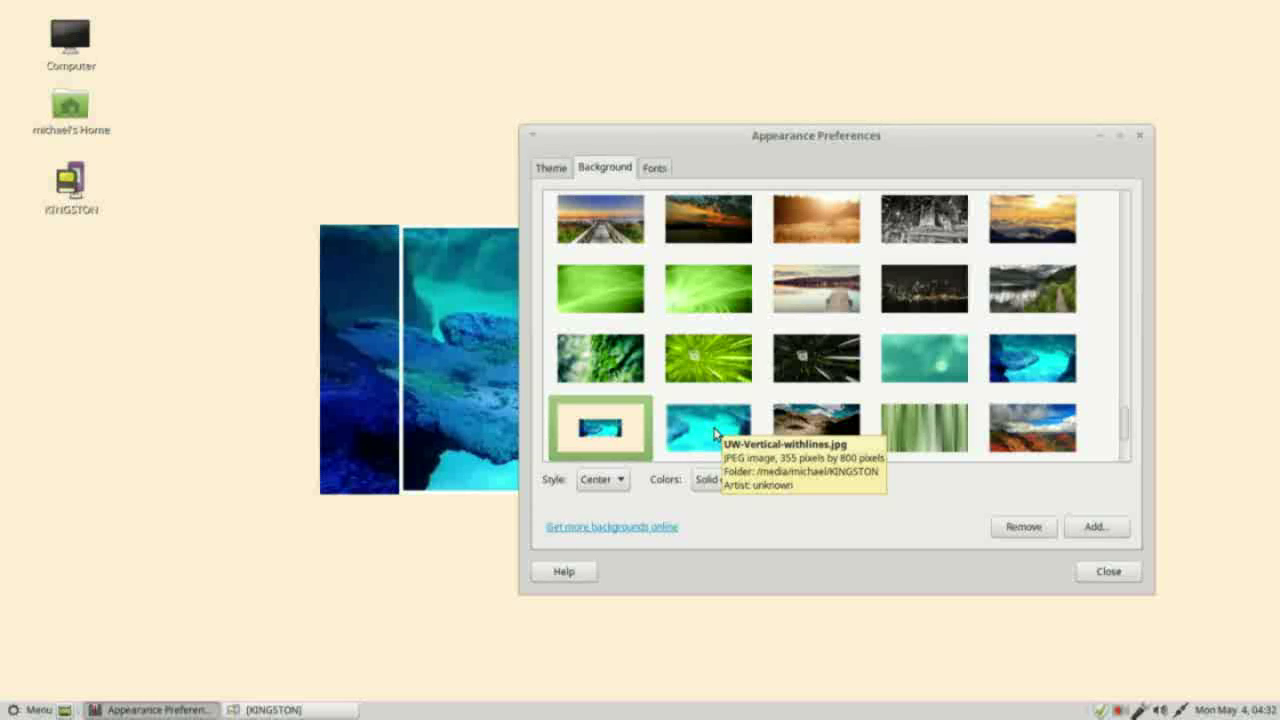
- Make UW-Vertical-withlines.jpg the centred wallpaper and minimize the preferences window
left_click(714, 432)
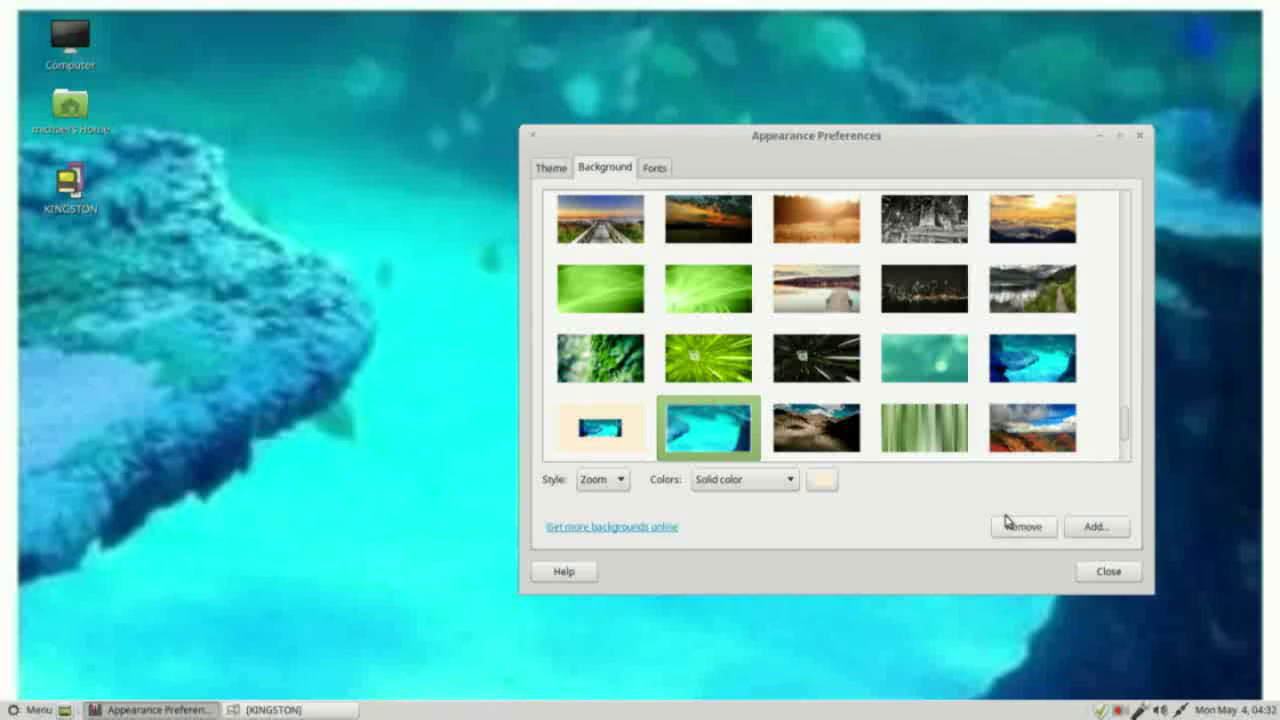
left_click(621, 482)
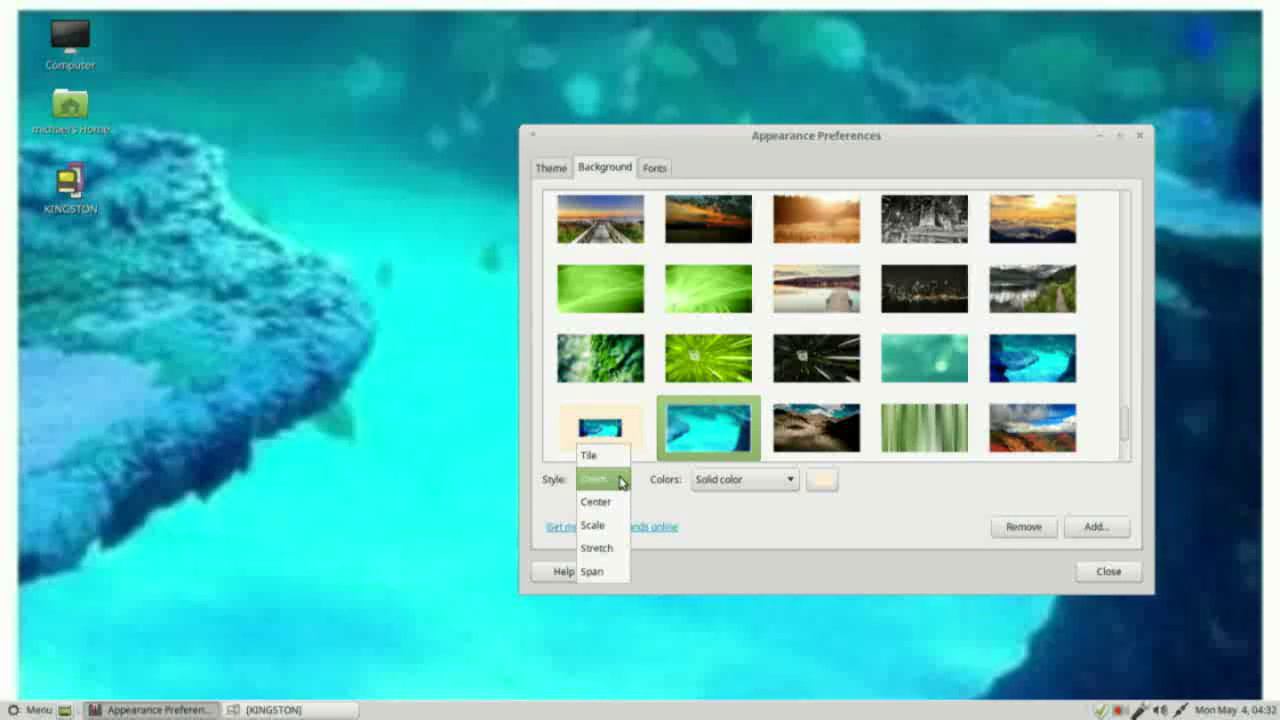
left_click(605, 502)
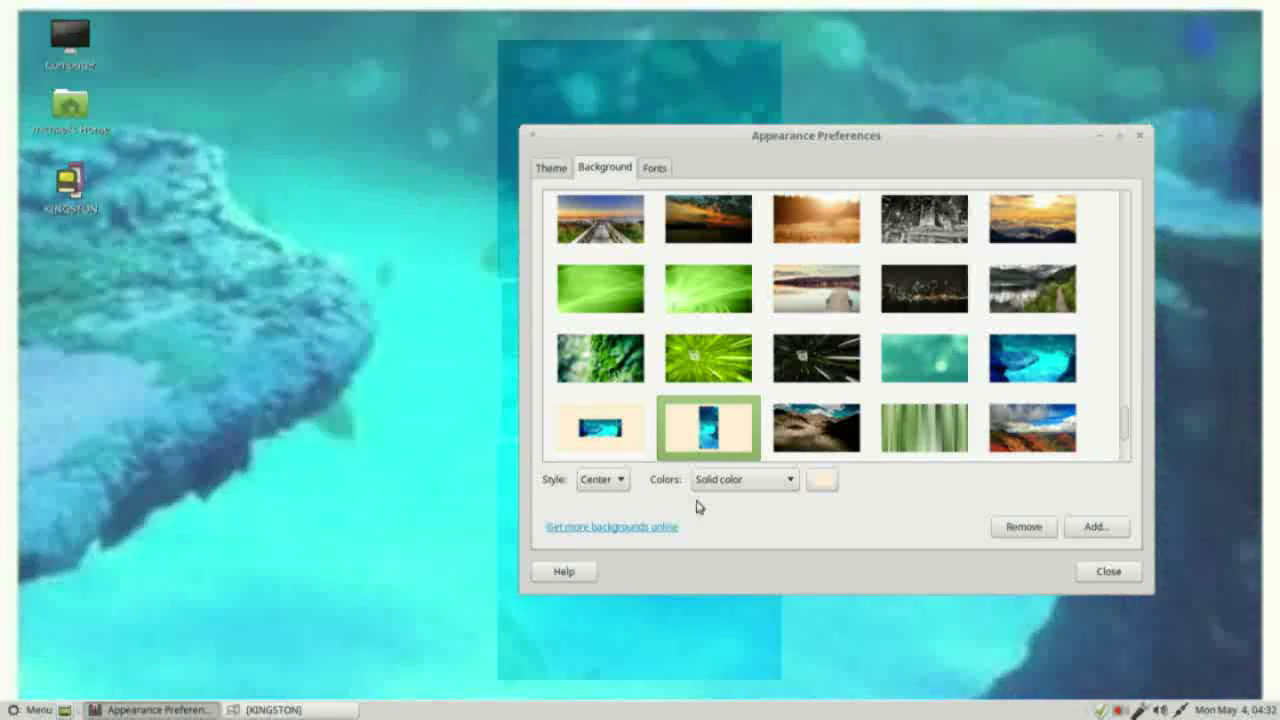
left_click(1100, 136)
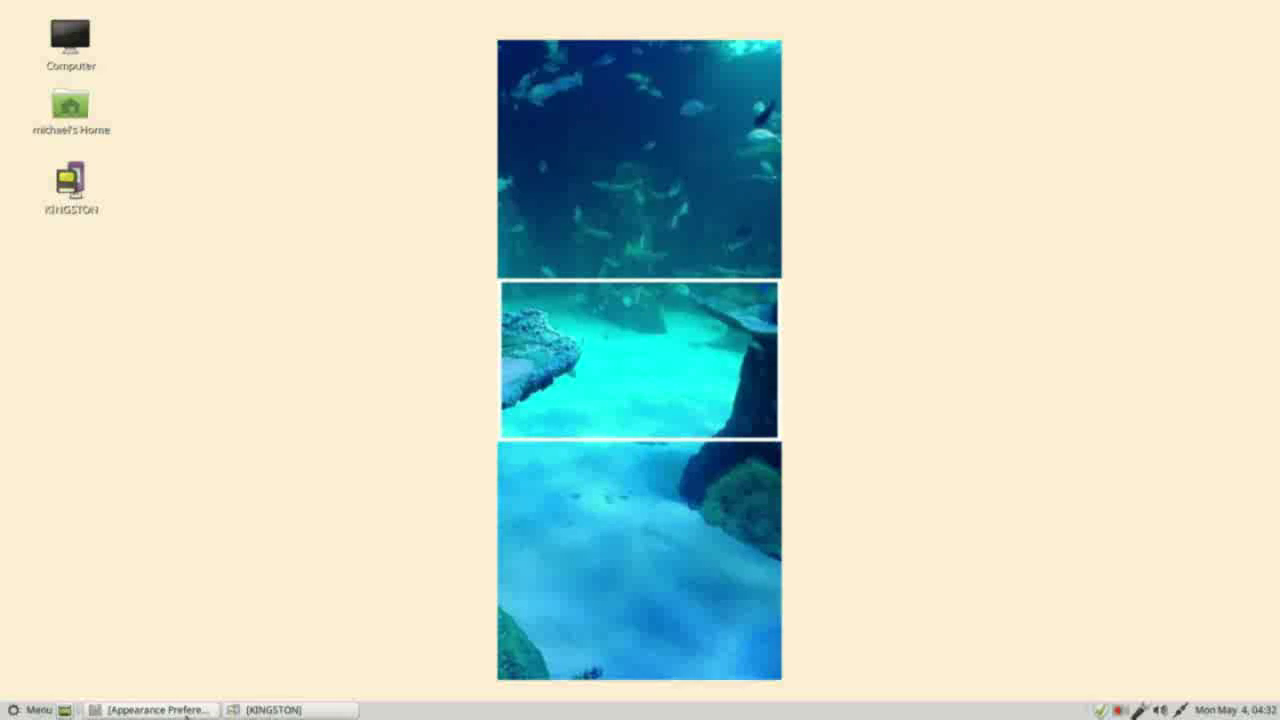
- Try Stretch on the vertical lined wallpaper, then return it to Center style
left_click(150, 709)
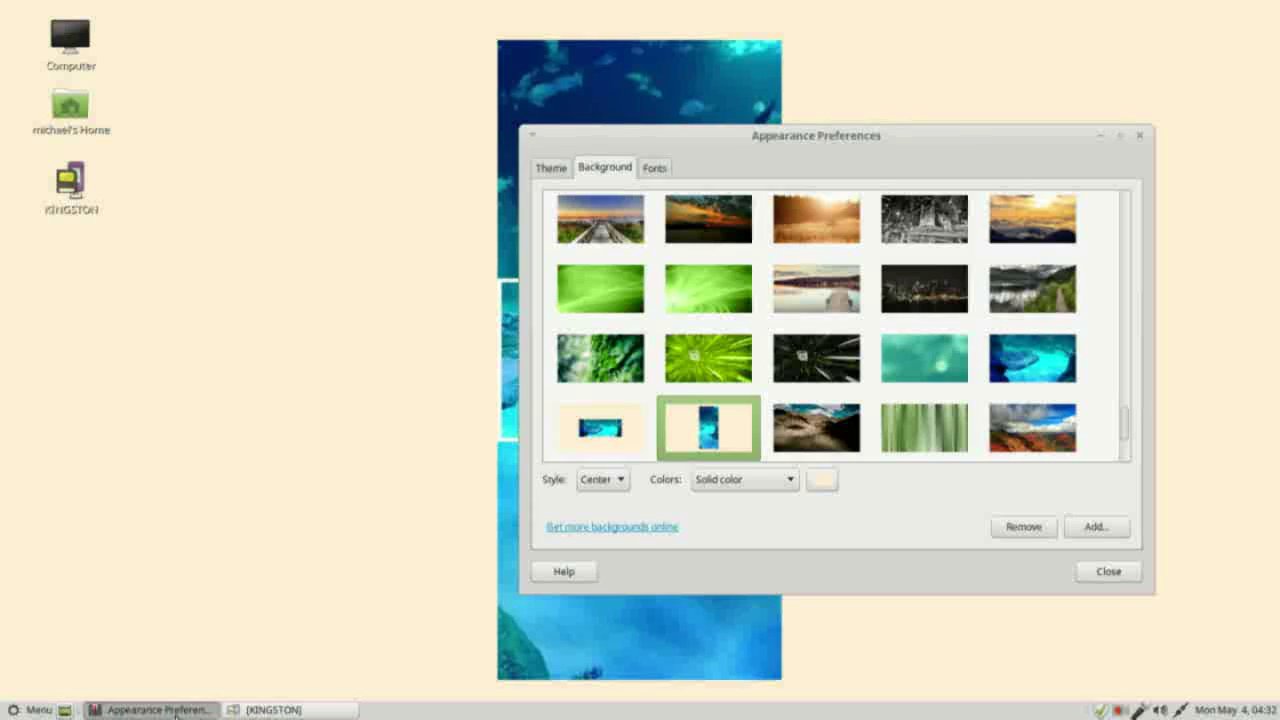
left_click(616, 481)
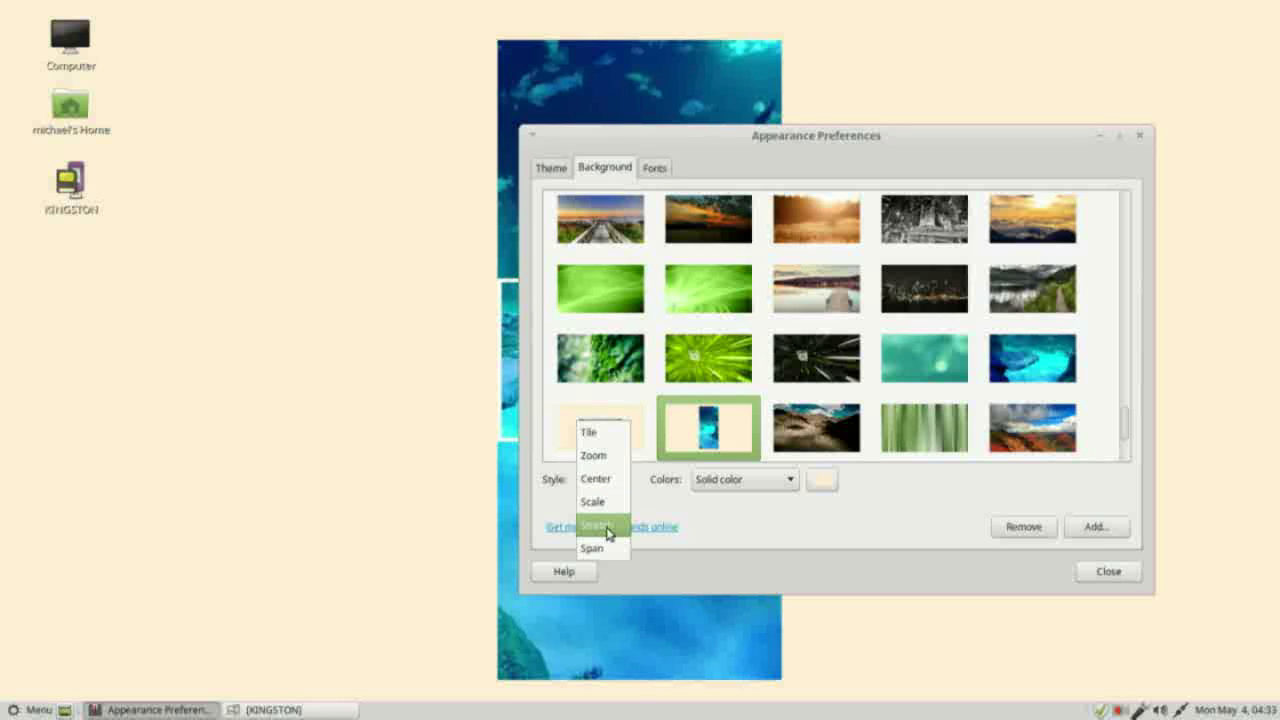
left_click(608, 526)
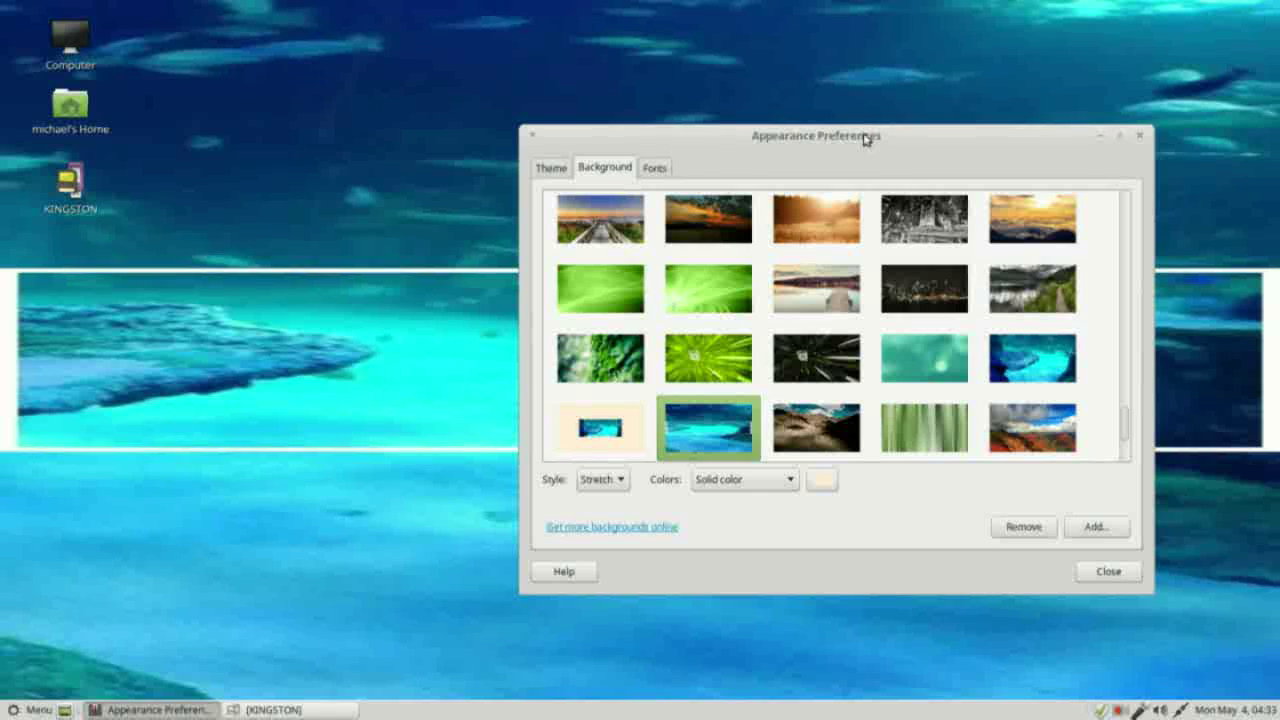
left_click_drag(866, 138, 456, 528)
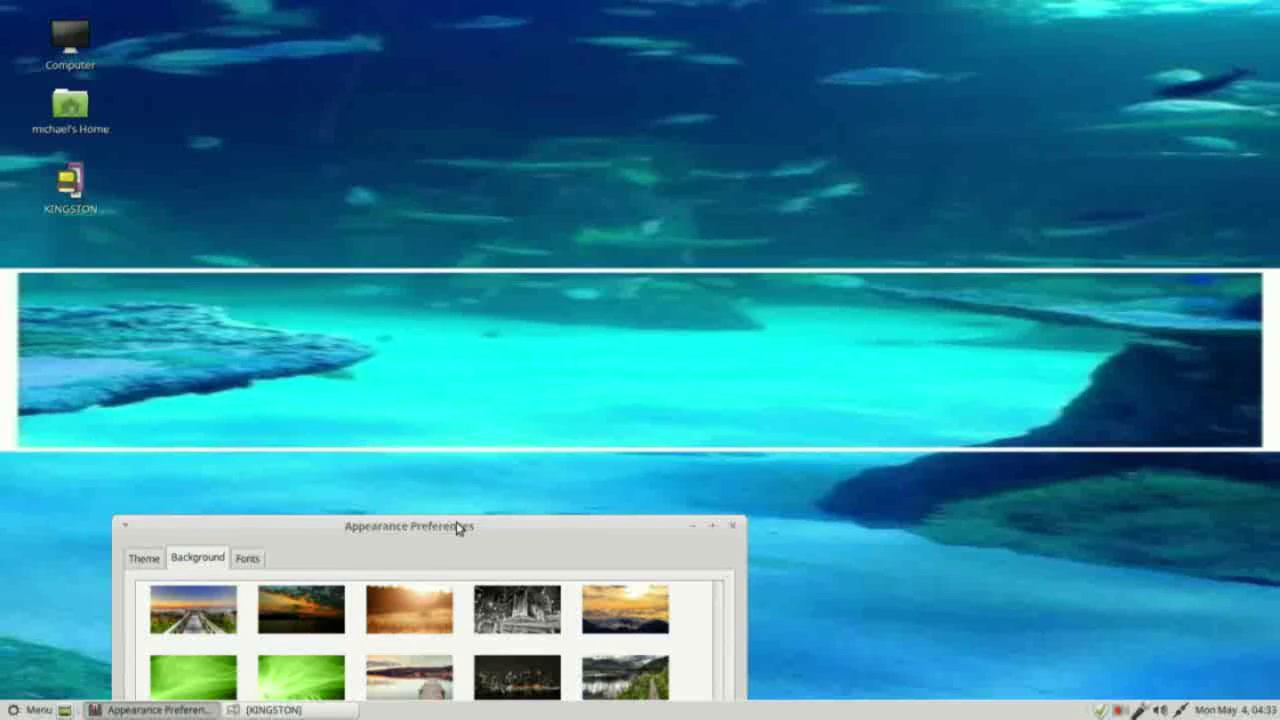
left_click_drag(456, 528, 734, 94)
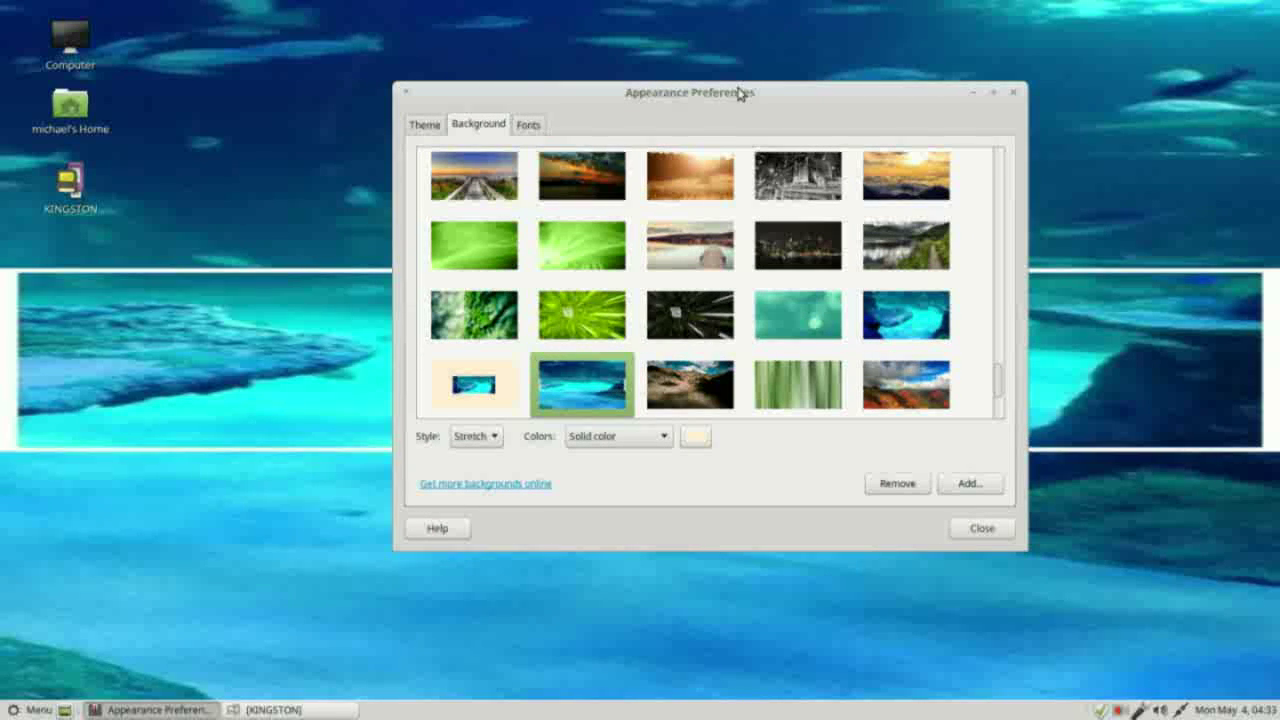
left_click(488, 442)
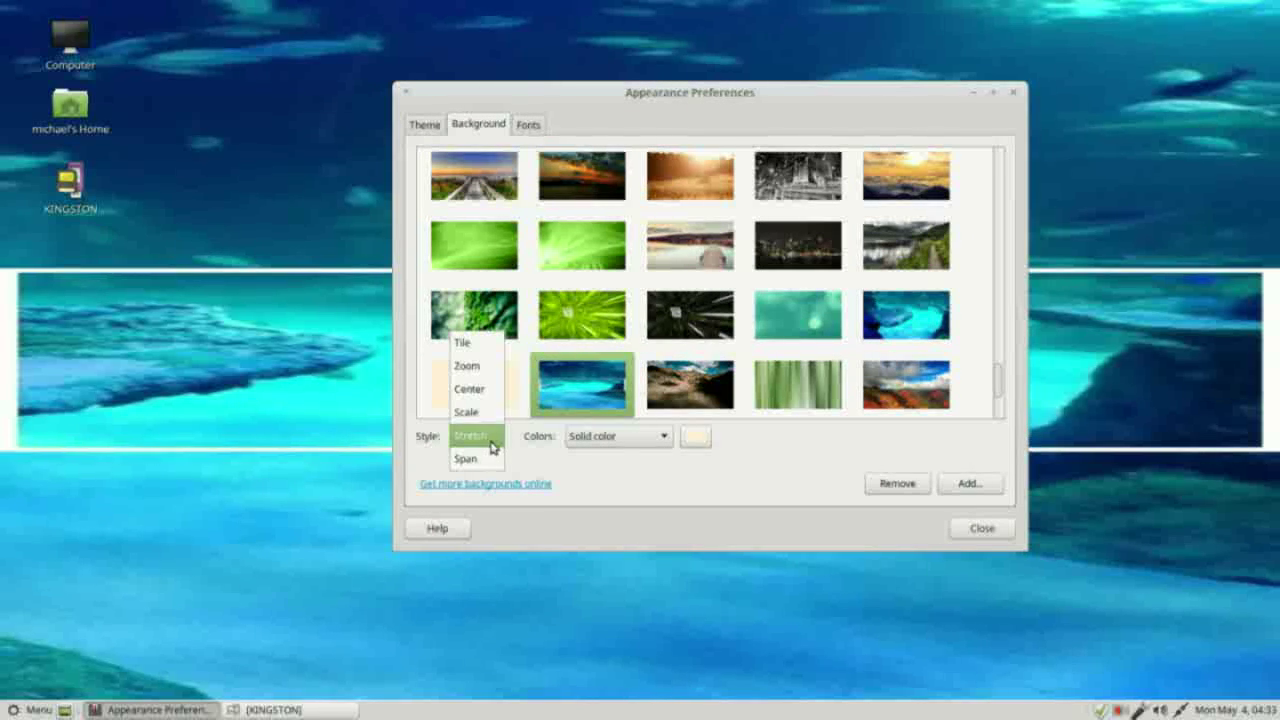
left_click(484, 389)
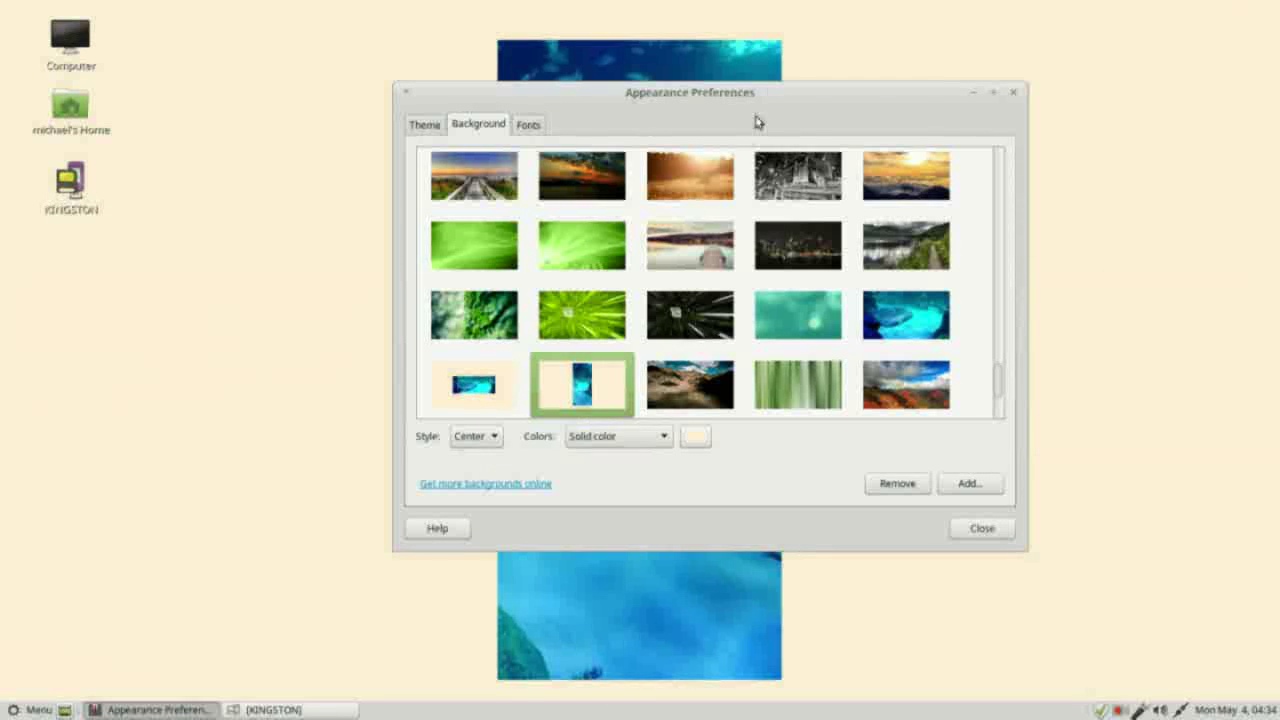
- Change the solid background colour from cream to light blue #8DBFD9
left_click_drag(768, 93, 461, 282)
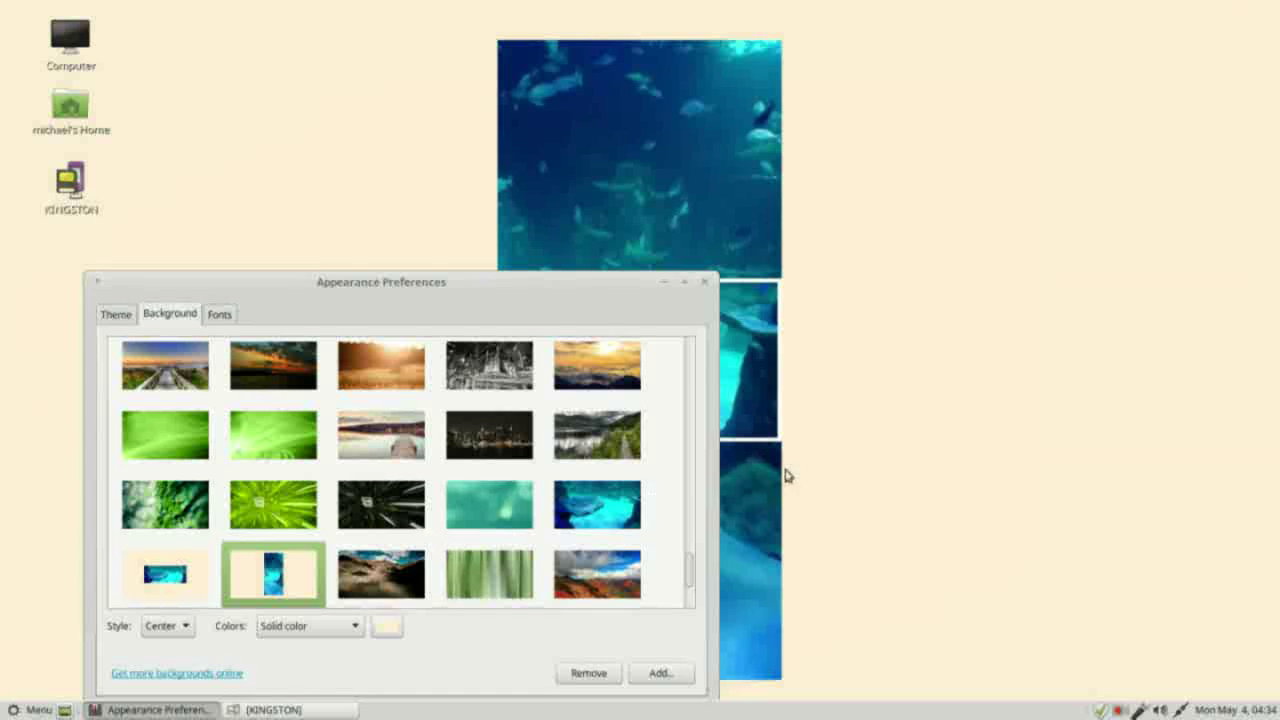
left_click(394, 629)
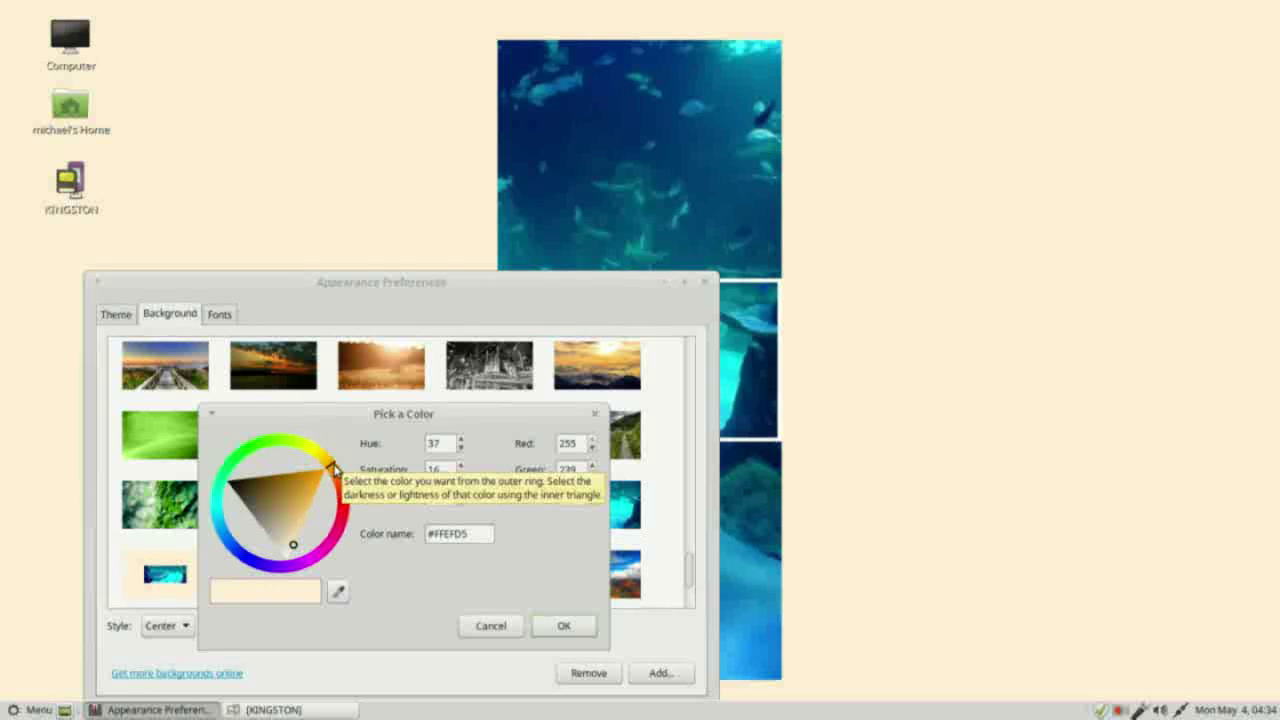
mouse_move(333, 468)
left_mouse_down()
mouse_move(320, 550)
mouse_move(244, 554)
mouse_move(238, 497)
mouse_move(241, 516)
left_mouse_up()
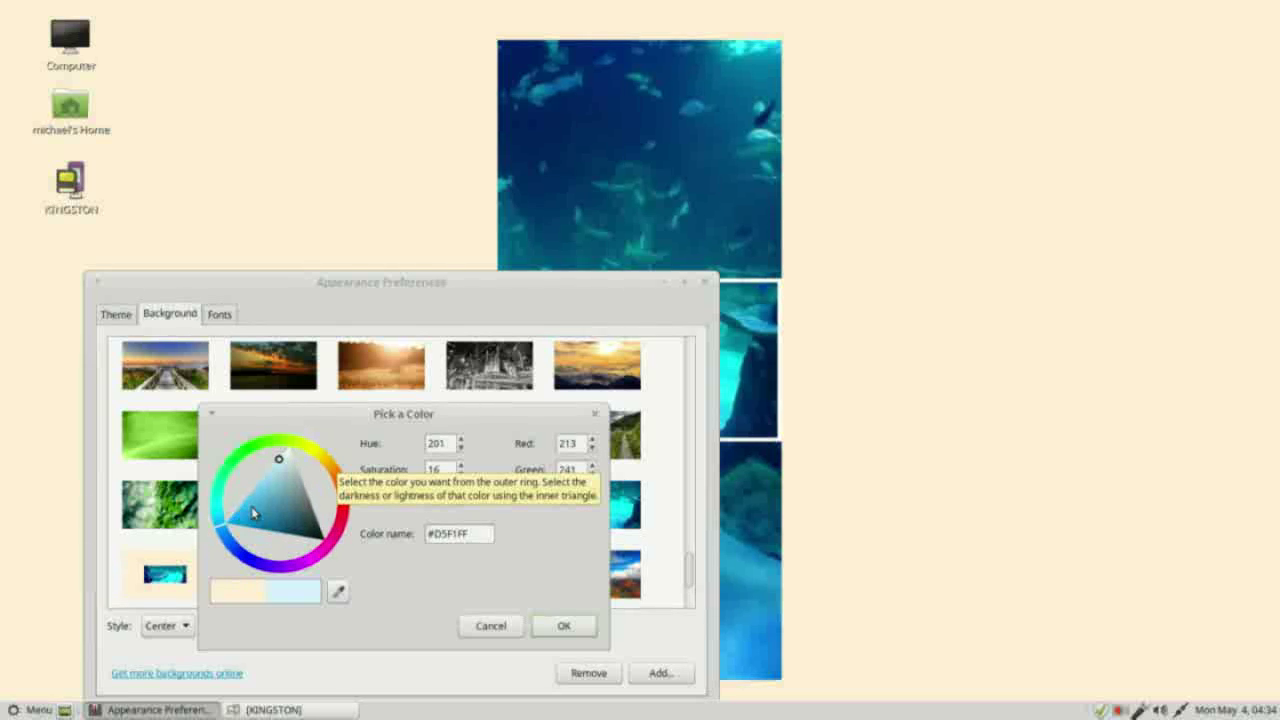
left_click(276, 484)
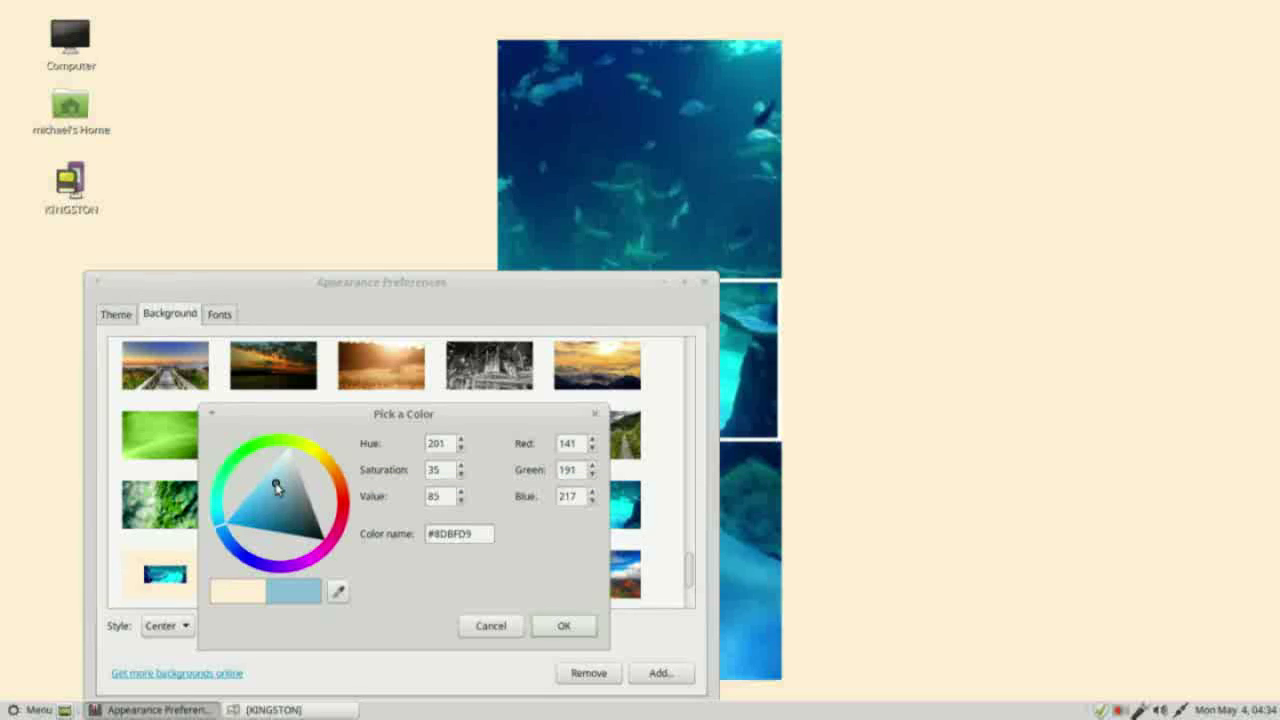
left_click(565, 626)
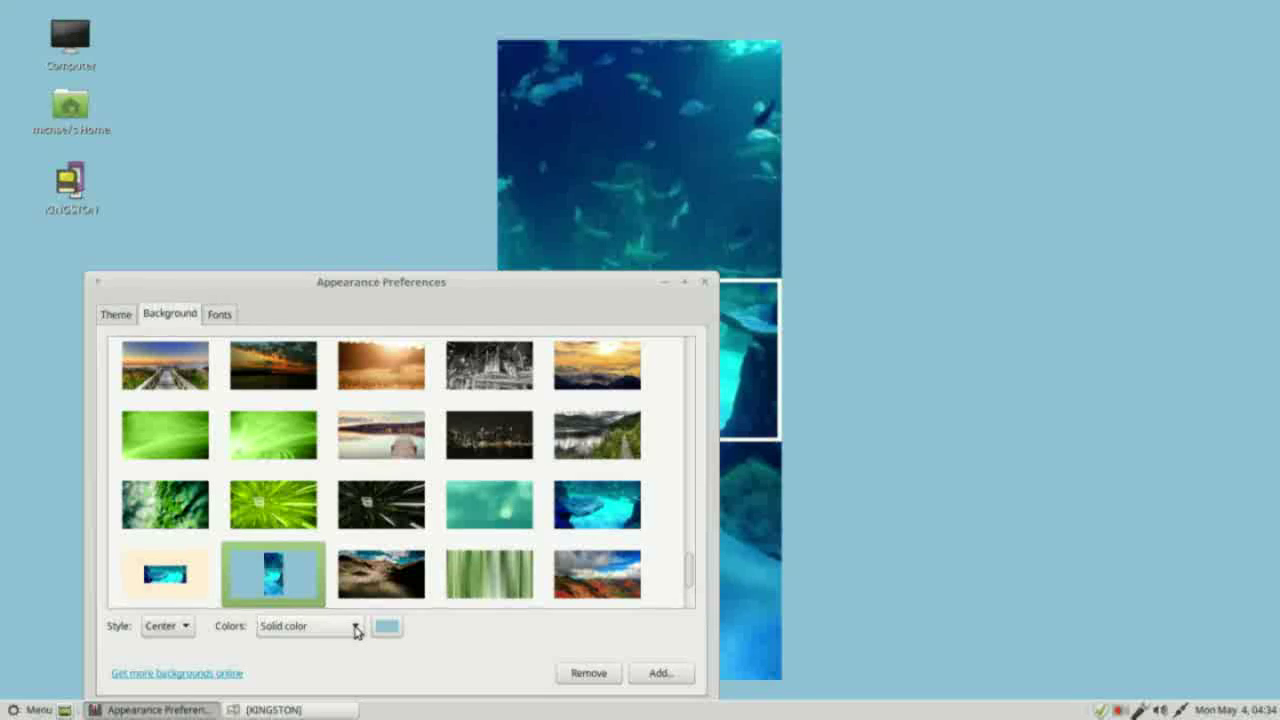
- Make the background a horizontal gradient with purple as the second colour
left_click(354, 630)
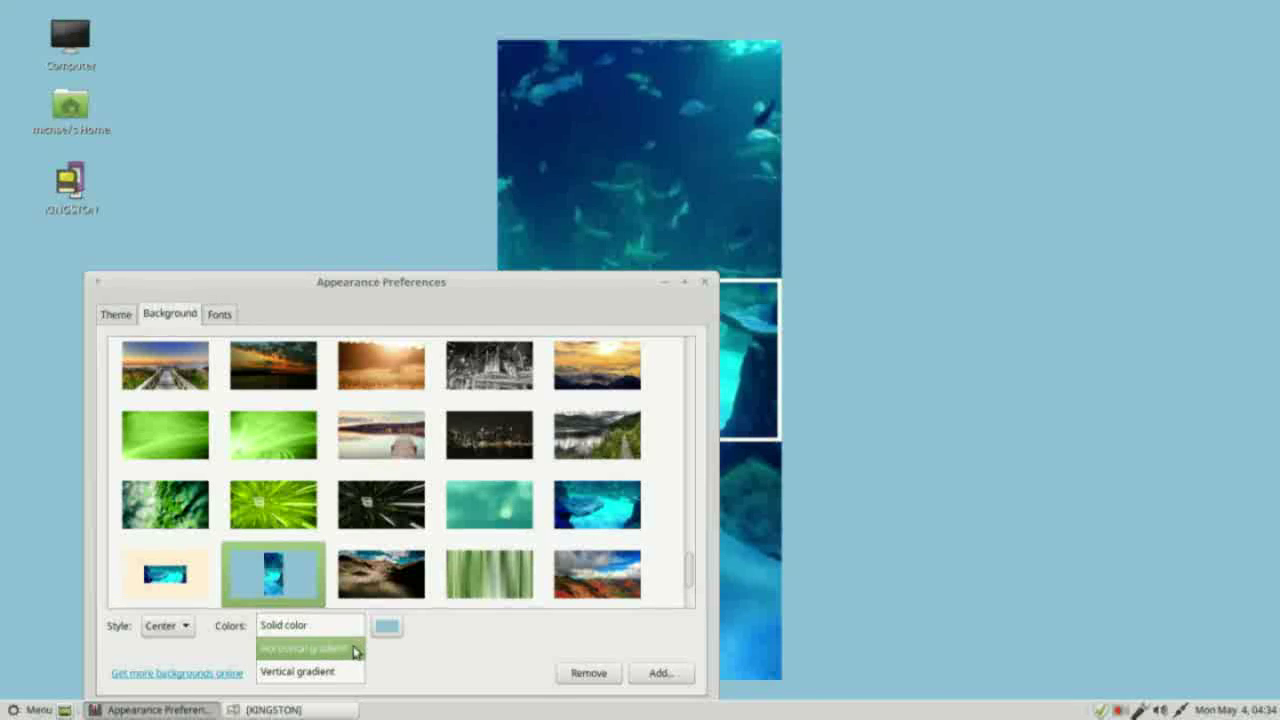
left_click(353, 650)
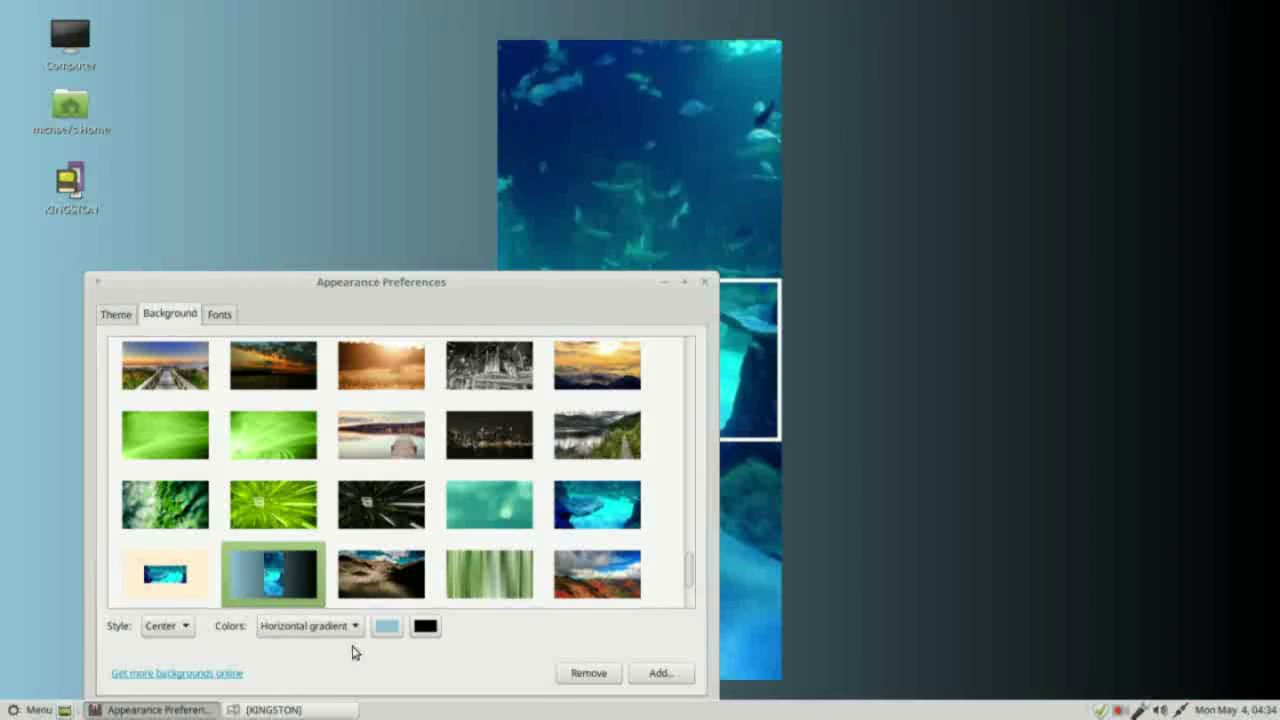
left_click(428, 628)
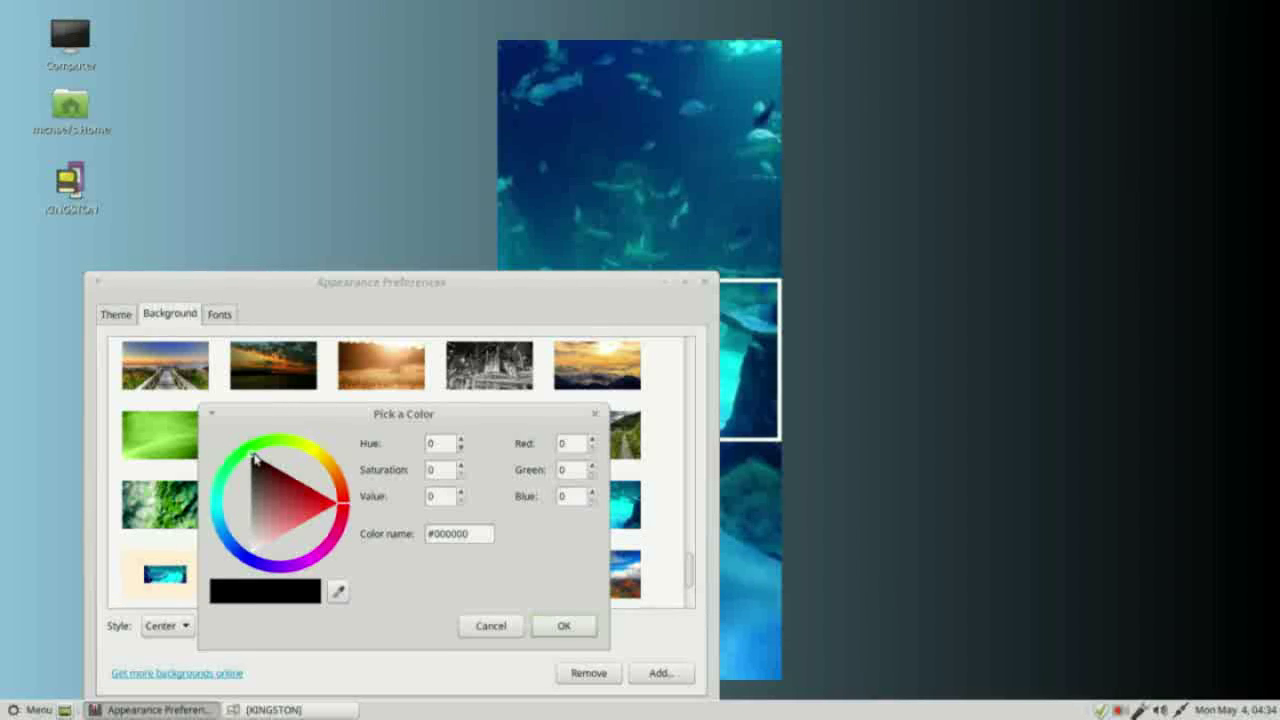
left_click_drag(253, 458, 283, 543)
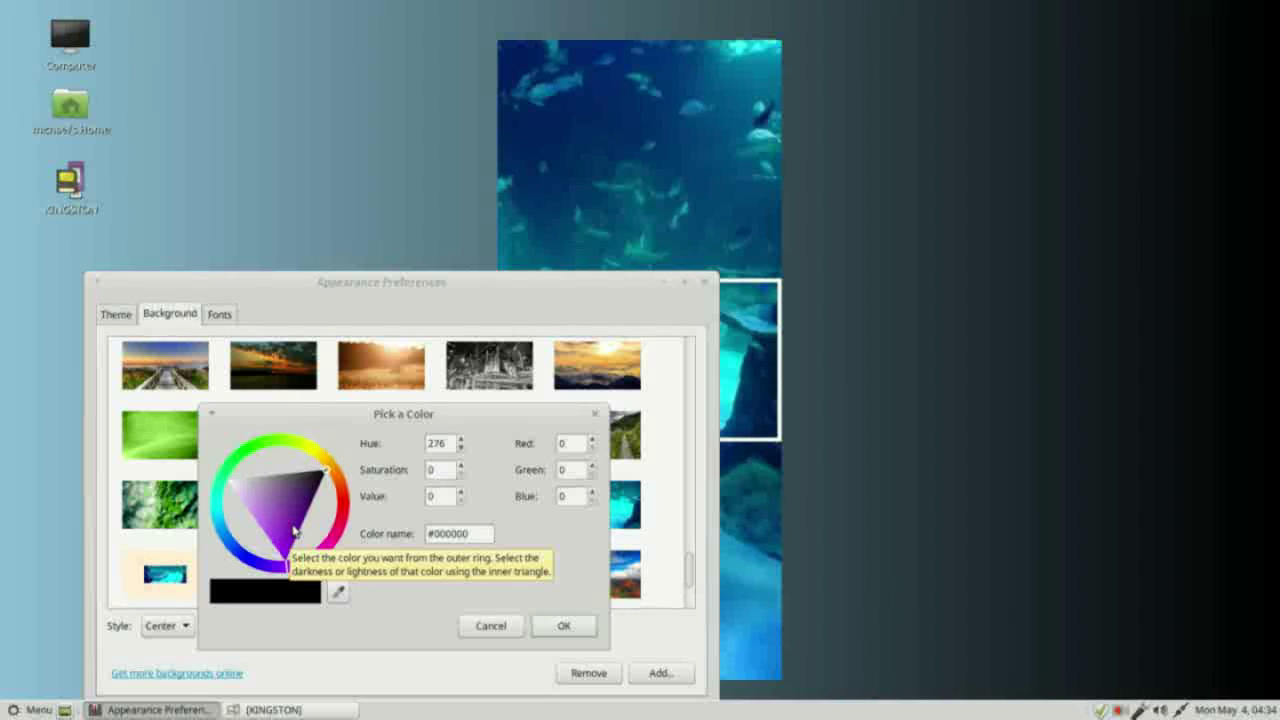
left_click(292, 527)
left_click(565, 627)
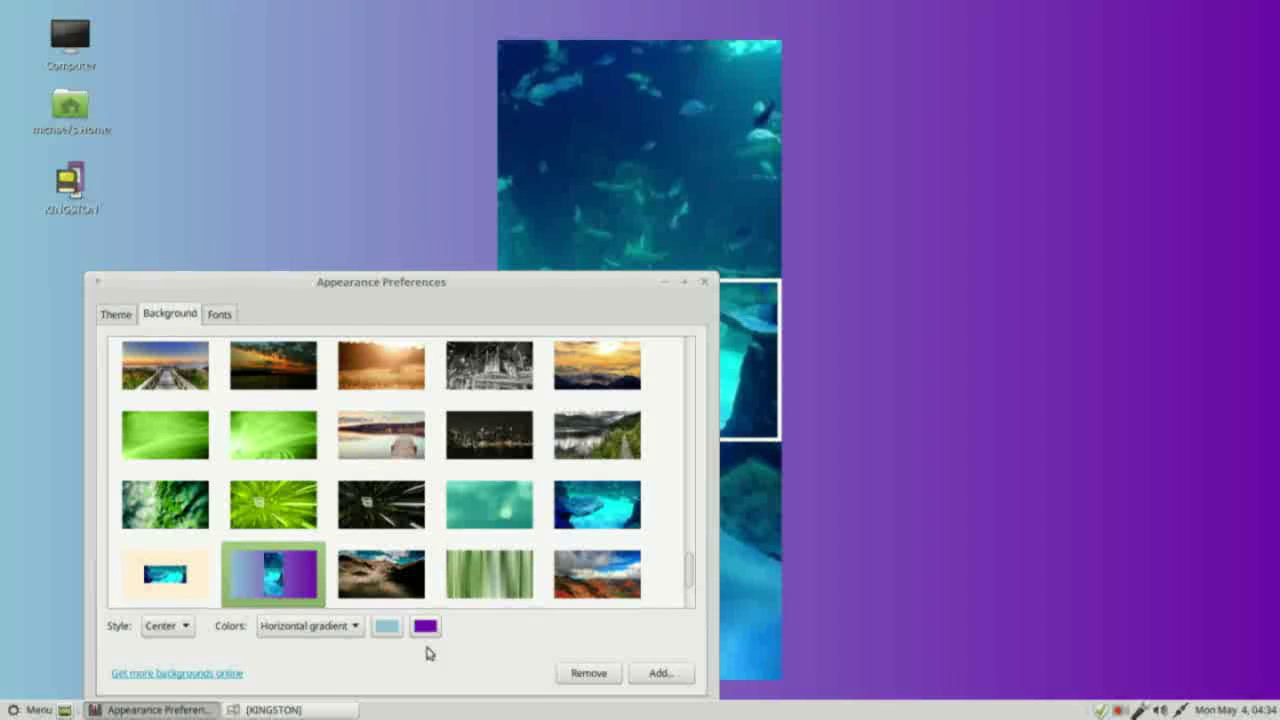
- Change the gradient to vertical and minimise the window to view the desktop
left_click(355, 630)
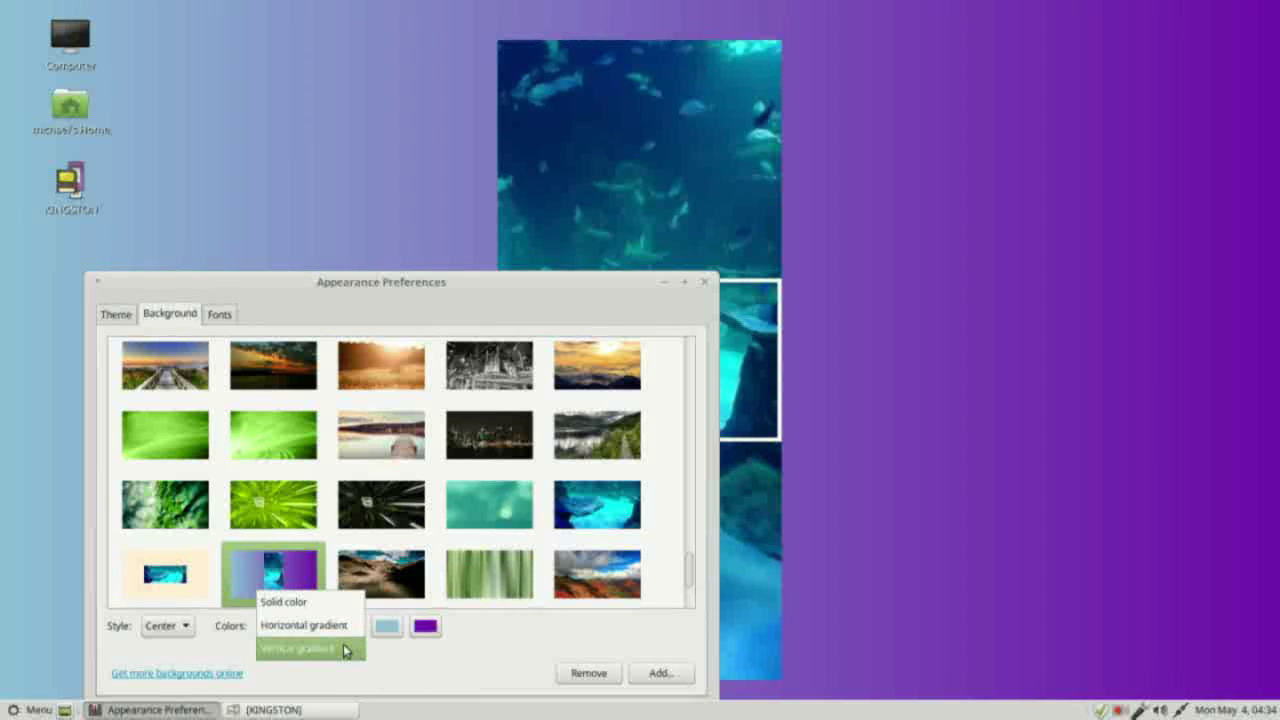
left_click(346, 647)
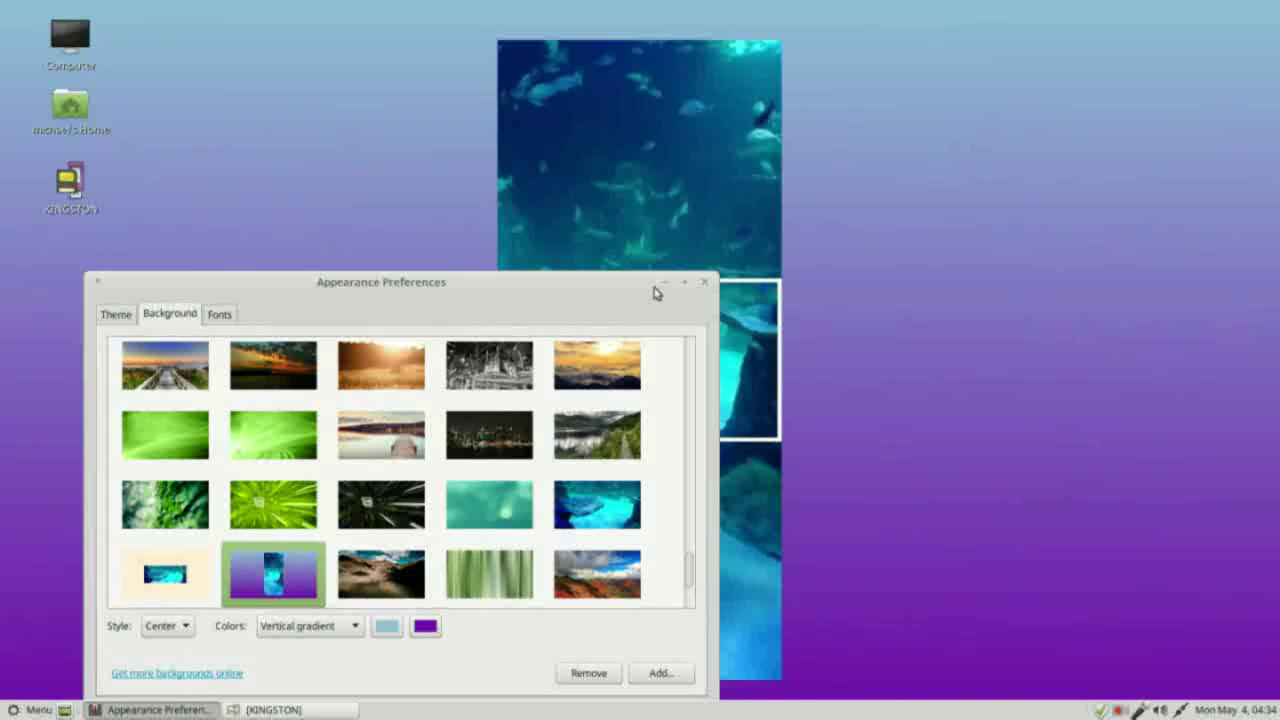
left_click(668, 284)
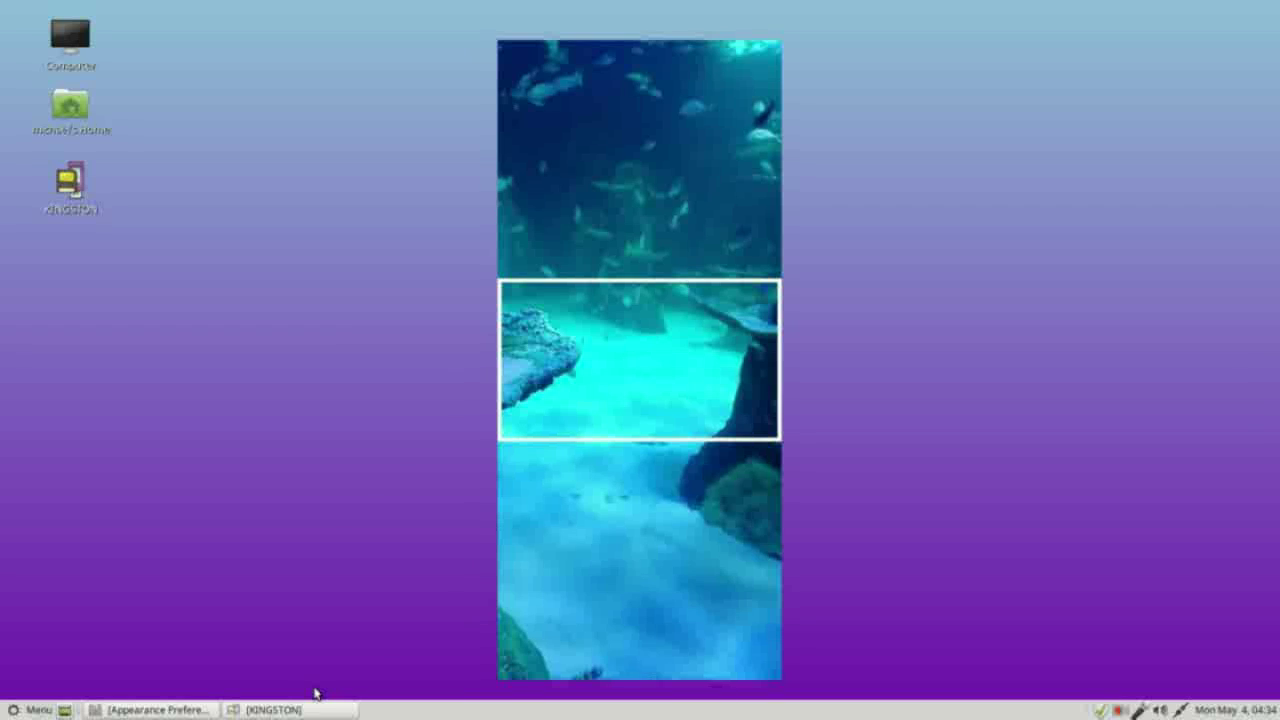
- Restore the preferences window and set the wallpaper style to Span
left_click(144, 711)
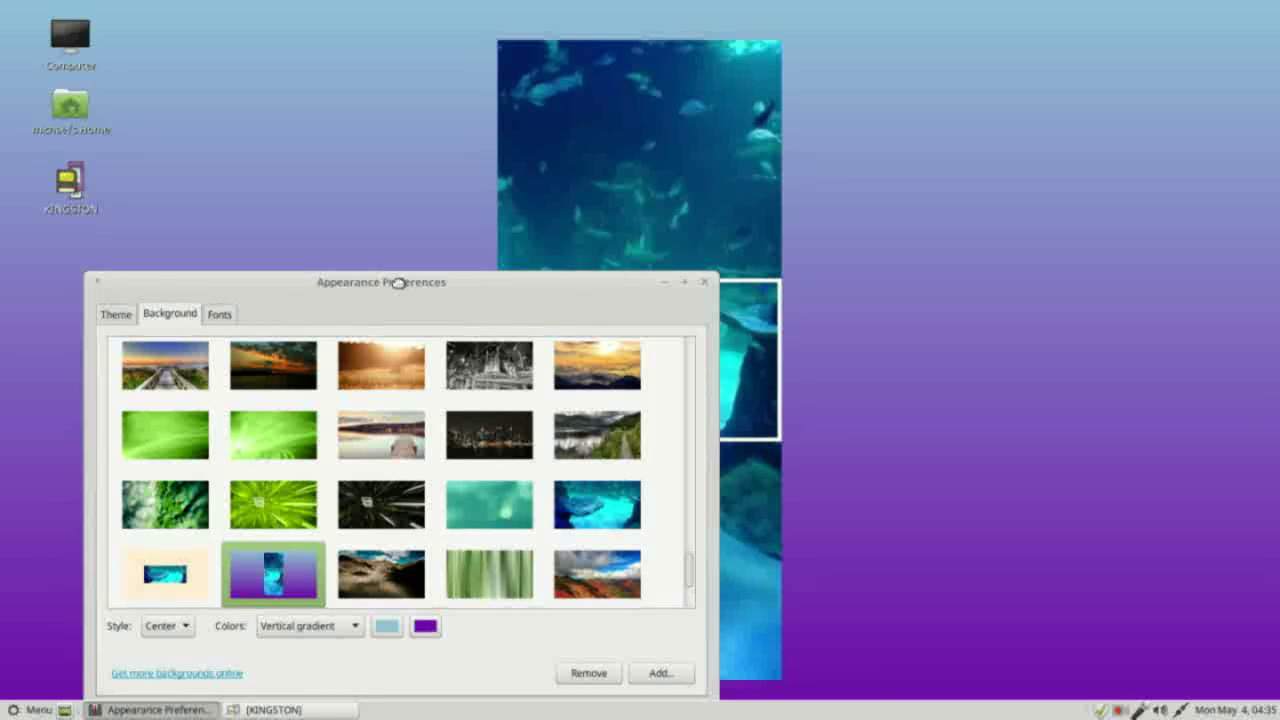
left_click_drag(400, 285, 801, 88)
left_click(563, 429)
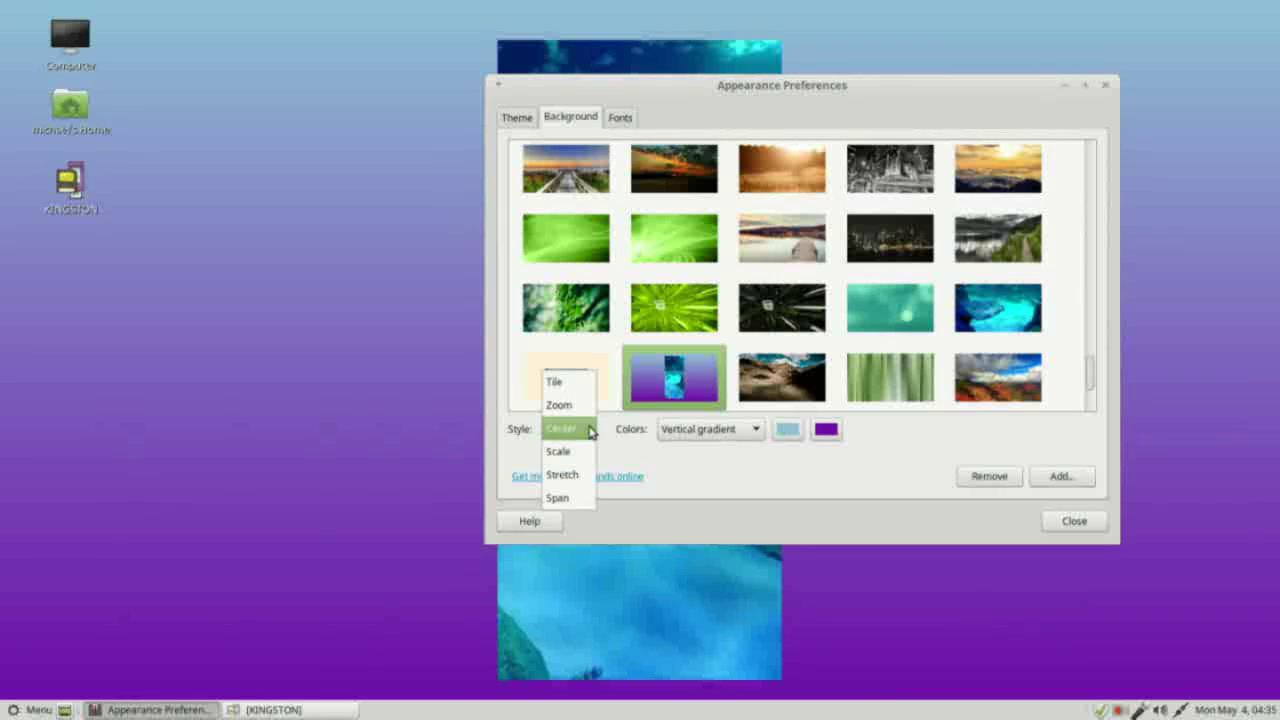
left_click(561, 499)
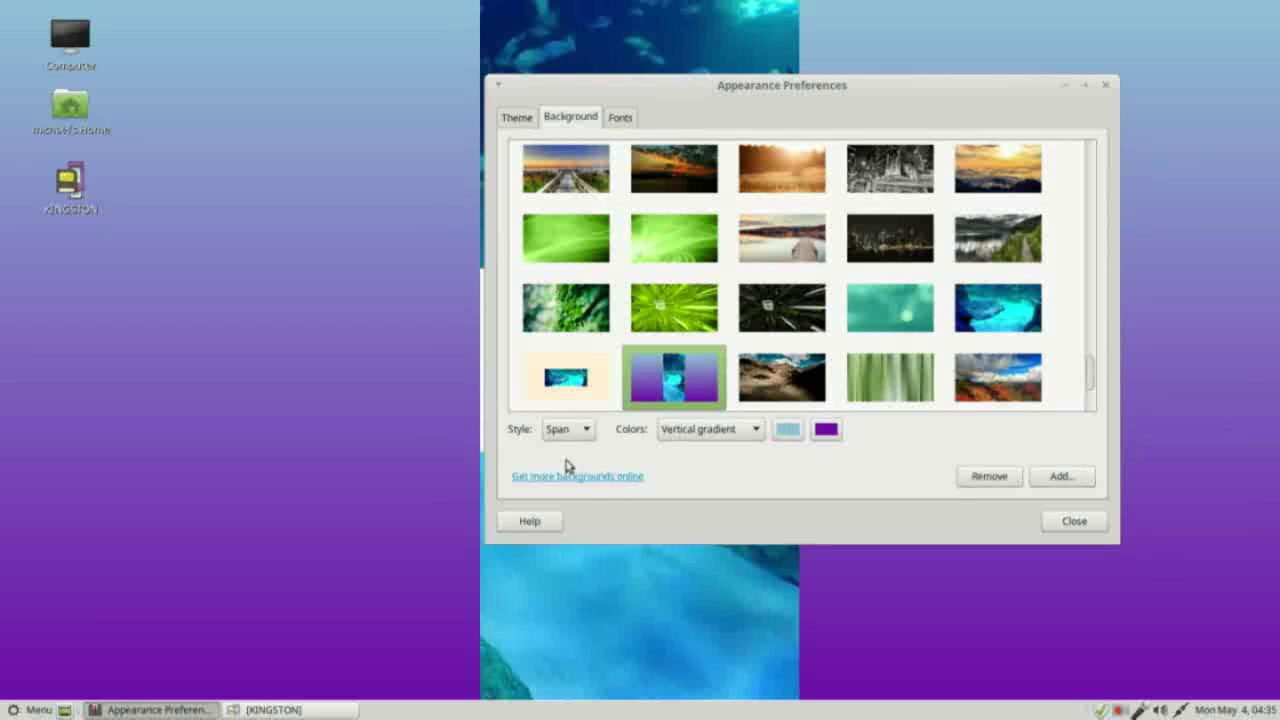
- Add spanned.jpg from the KINGSTON flash drive to the gallery as the spanned wallpaper
left_click(1078, 476)
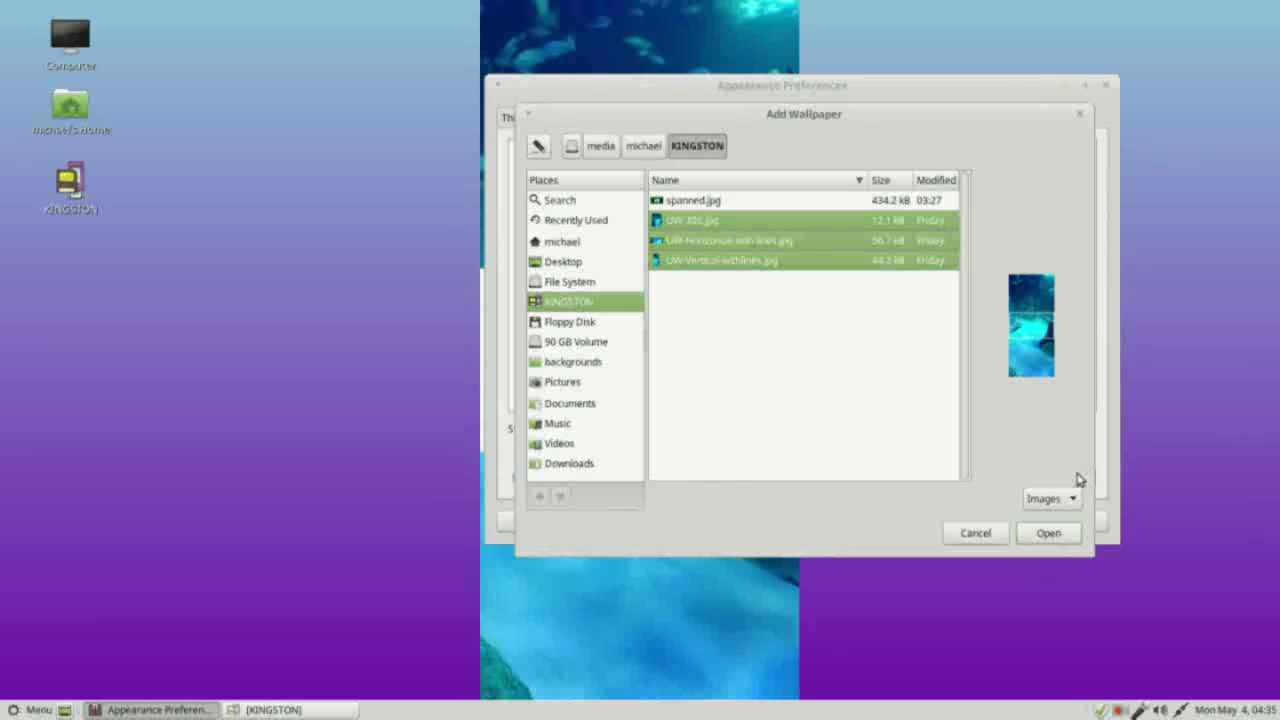
left_click(711, 202)
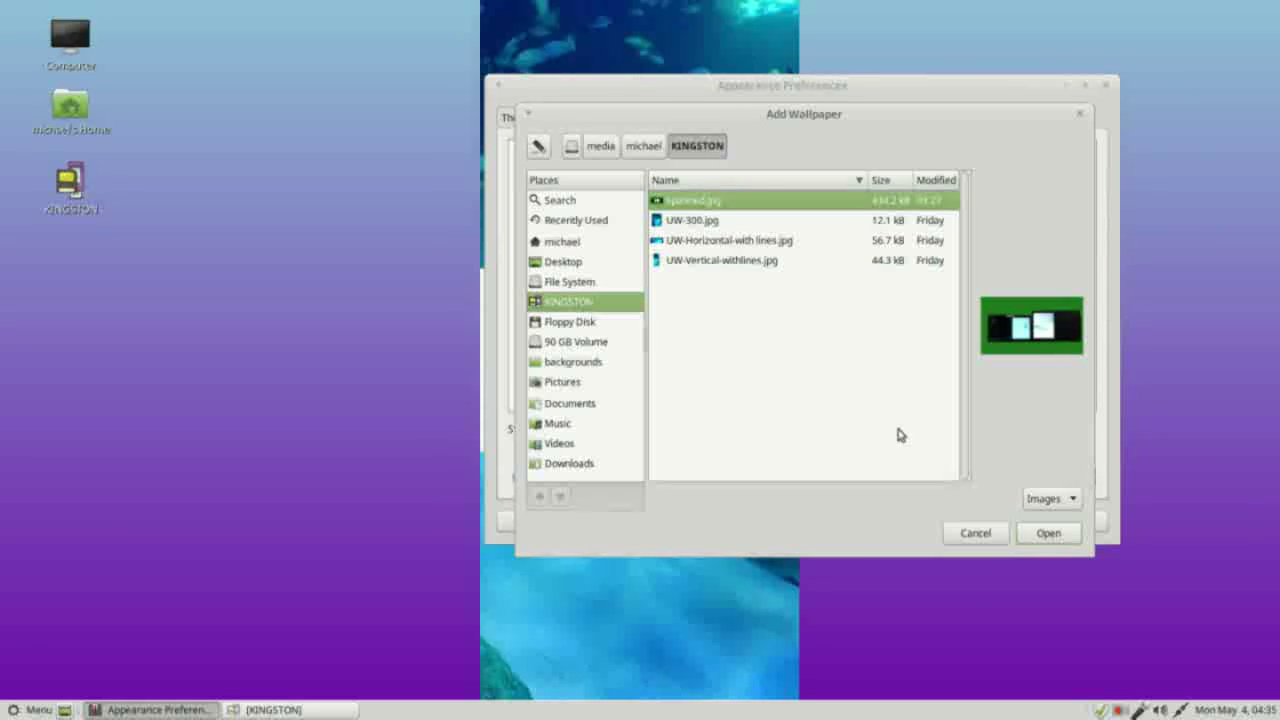
left_click(1048, 532)
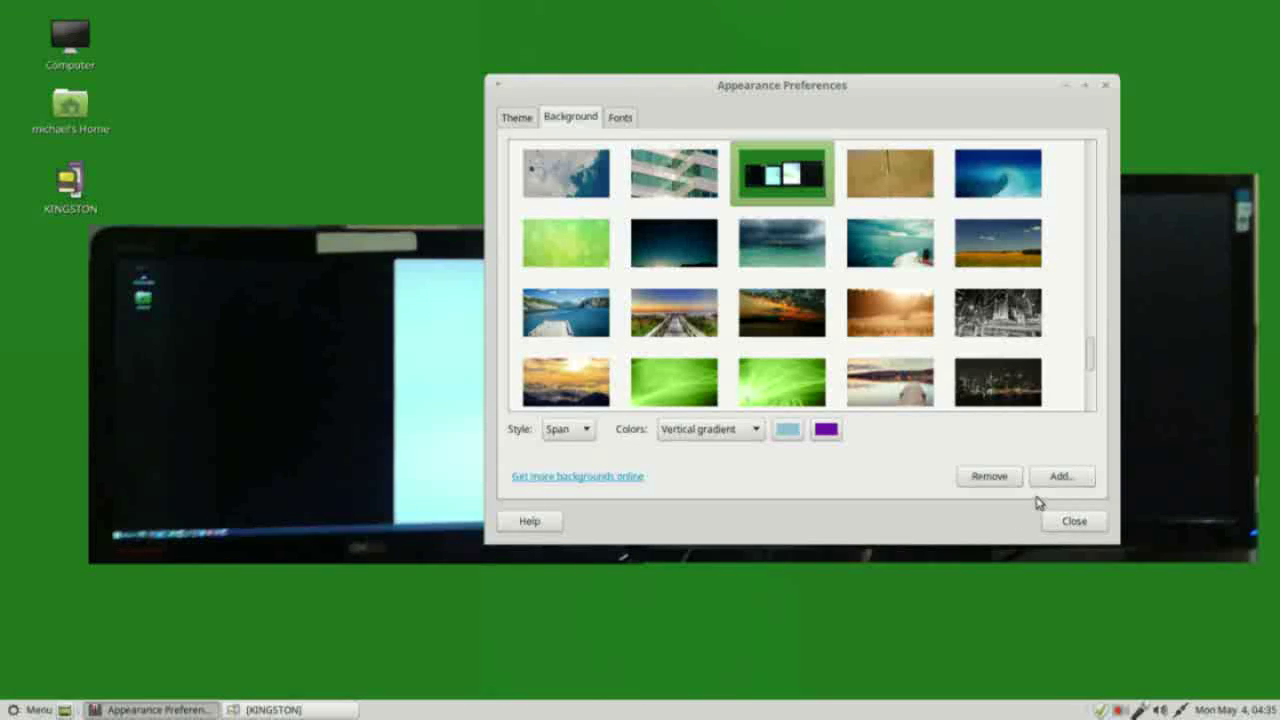